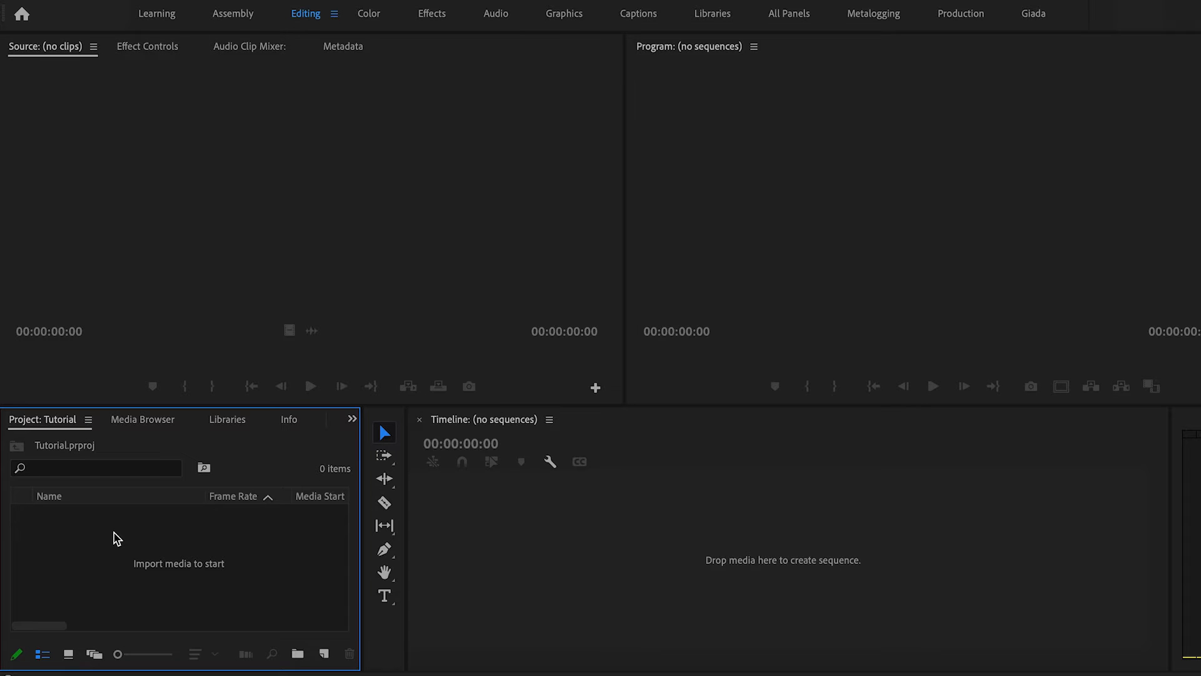
# Start a new sequence and select the HDV 1080p30 preset.
pyautogui.hotkey('ctrl', 'n')
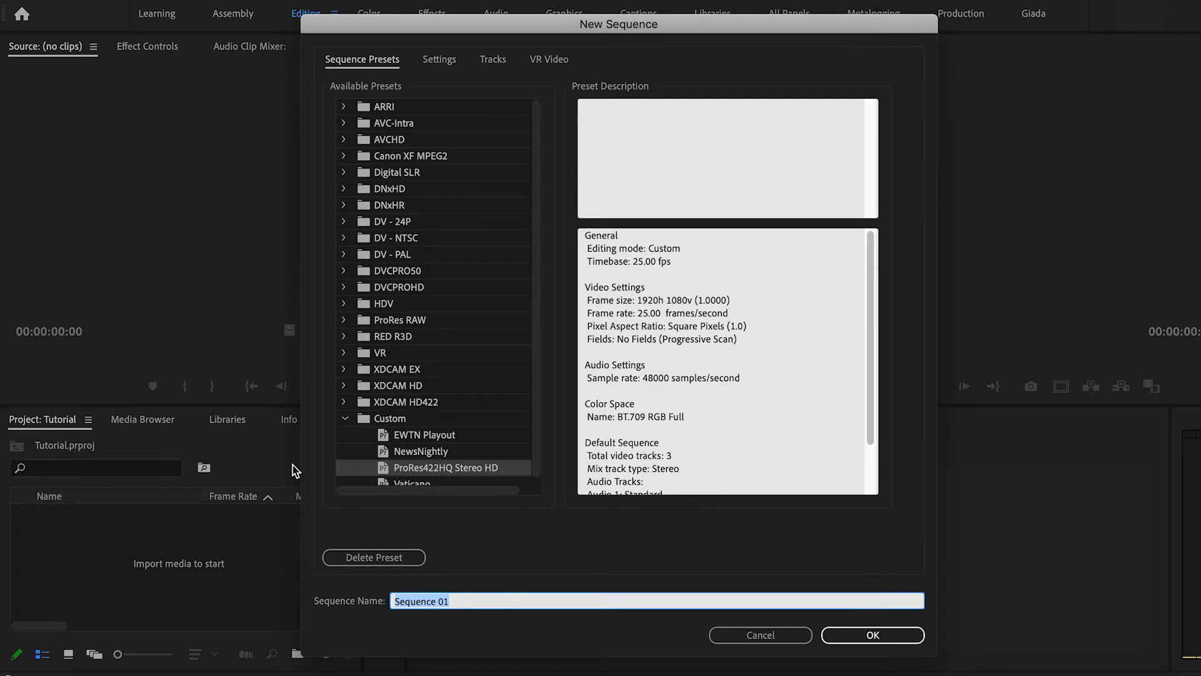
pyautogui.scroll(-1, 438, 463)
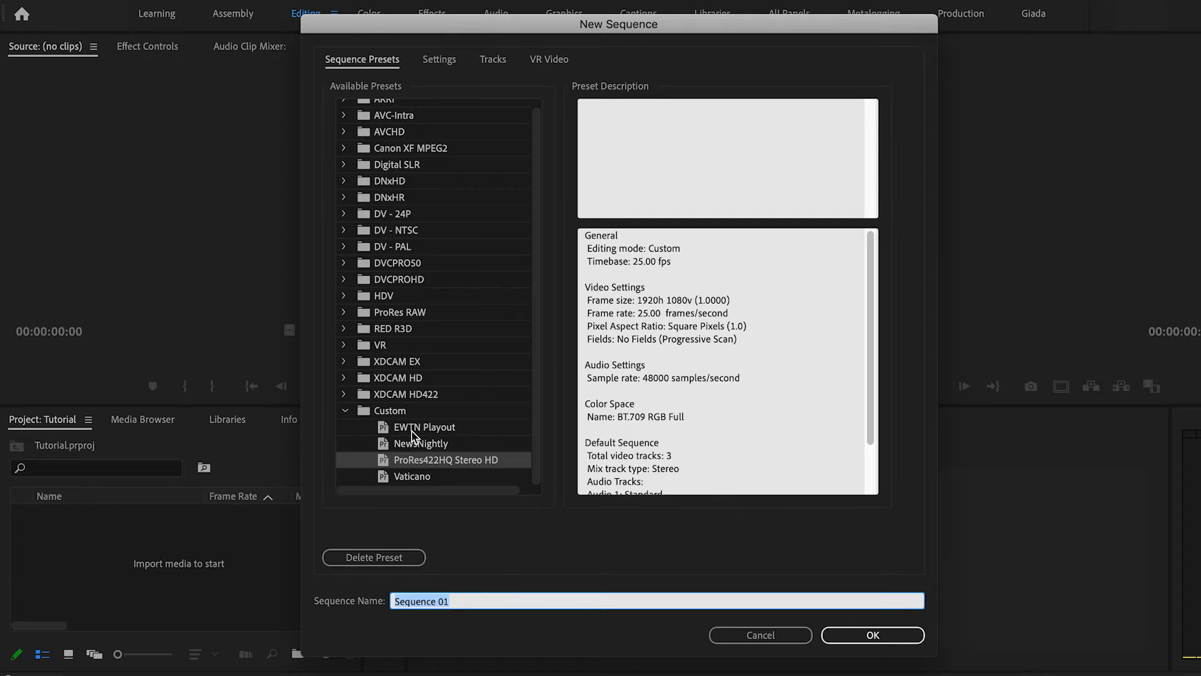
pyautogui.scroll(1, 409, 269)
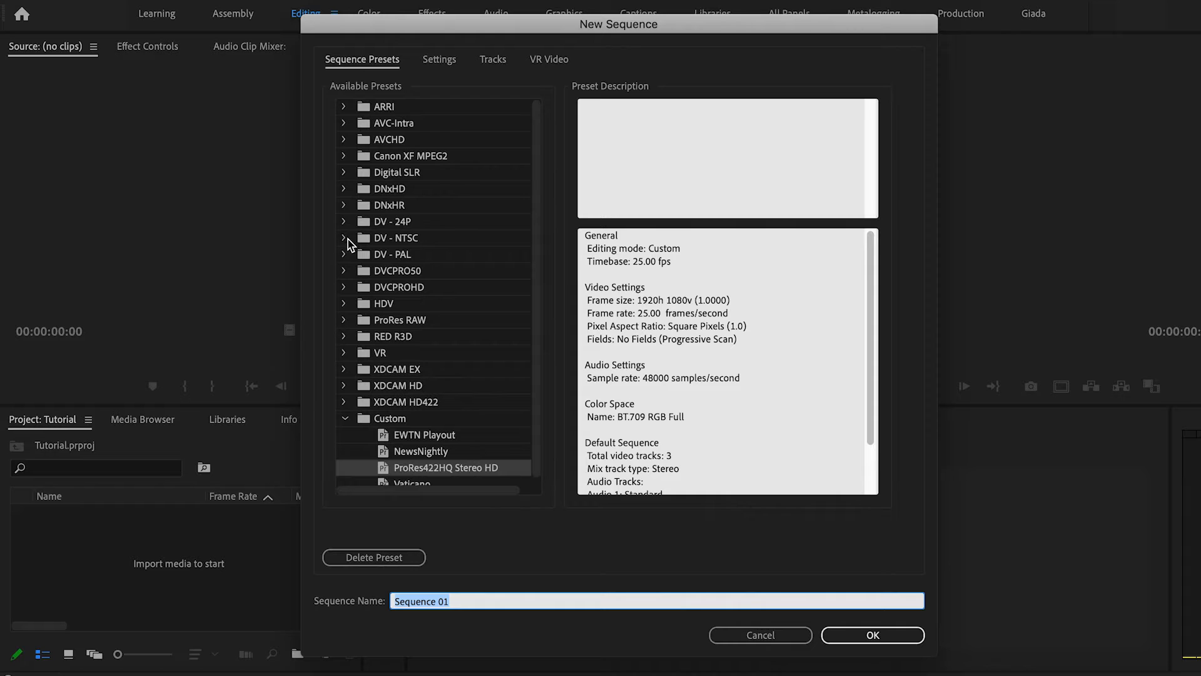
pyautogui.click(342, 304)
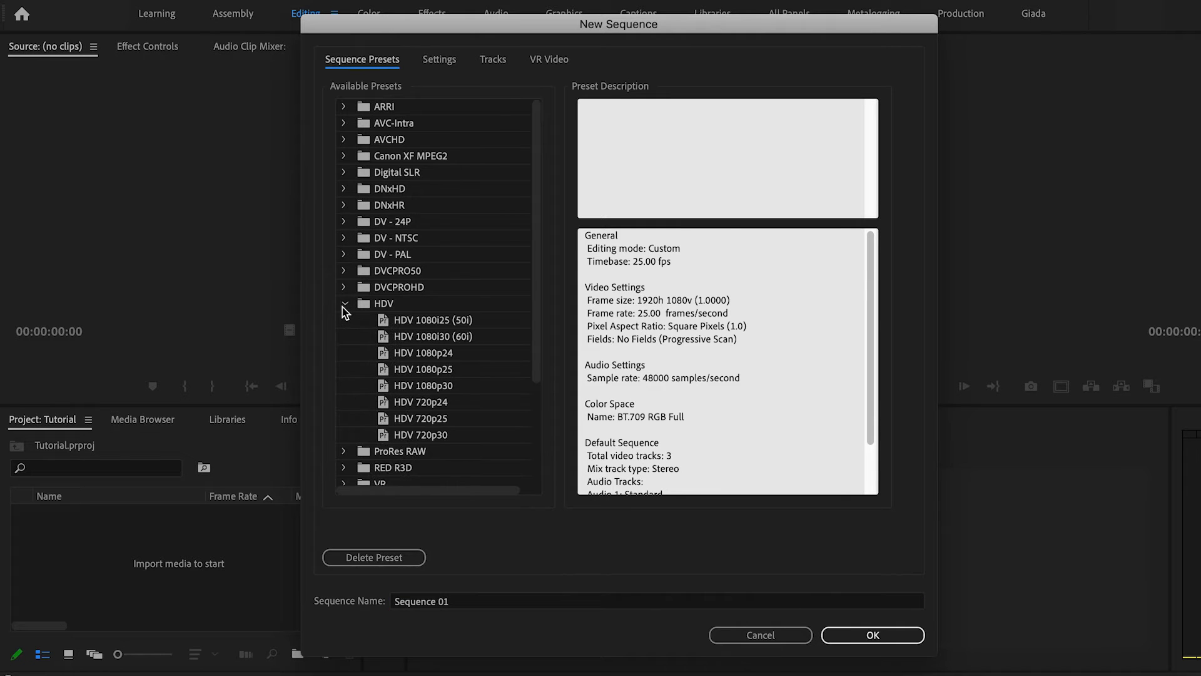
pyautogui.click(384, 391)
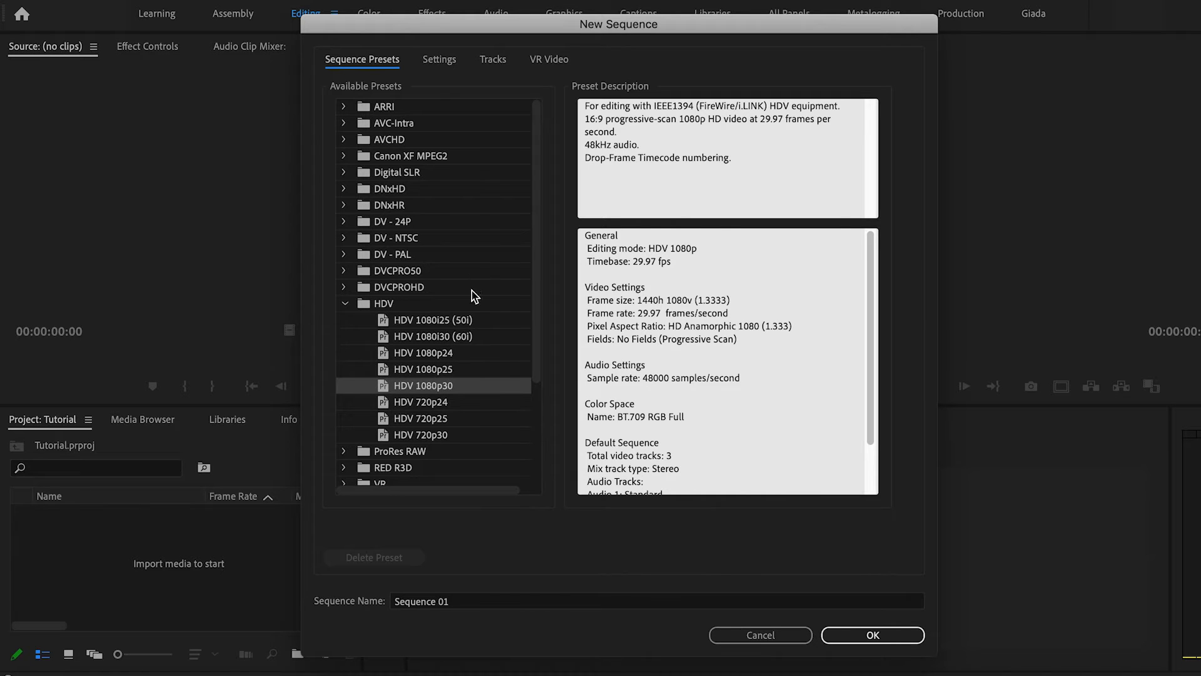
# Switch the sequence editing mode to Custom in the settings.
pyautogui.click(438, 61)
pyautogui.click(577, 93)
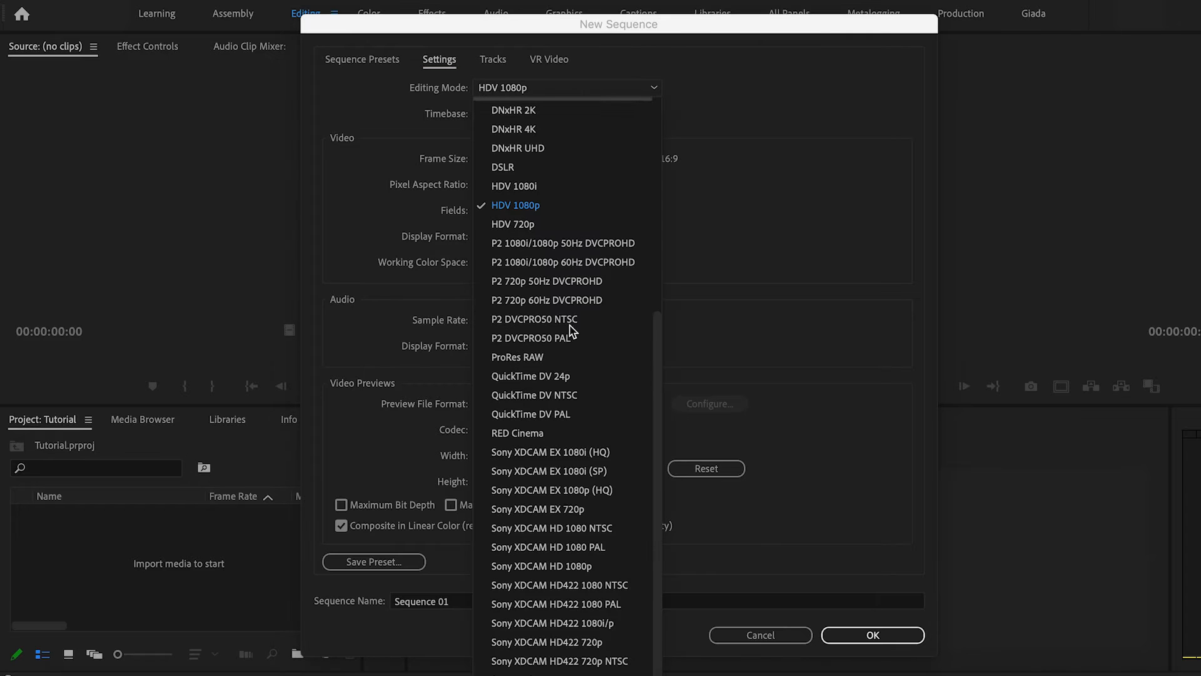
pyautogui.scroll(6, 560, 538)
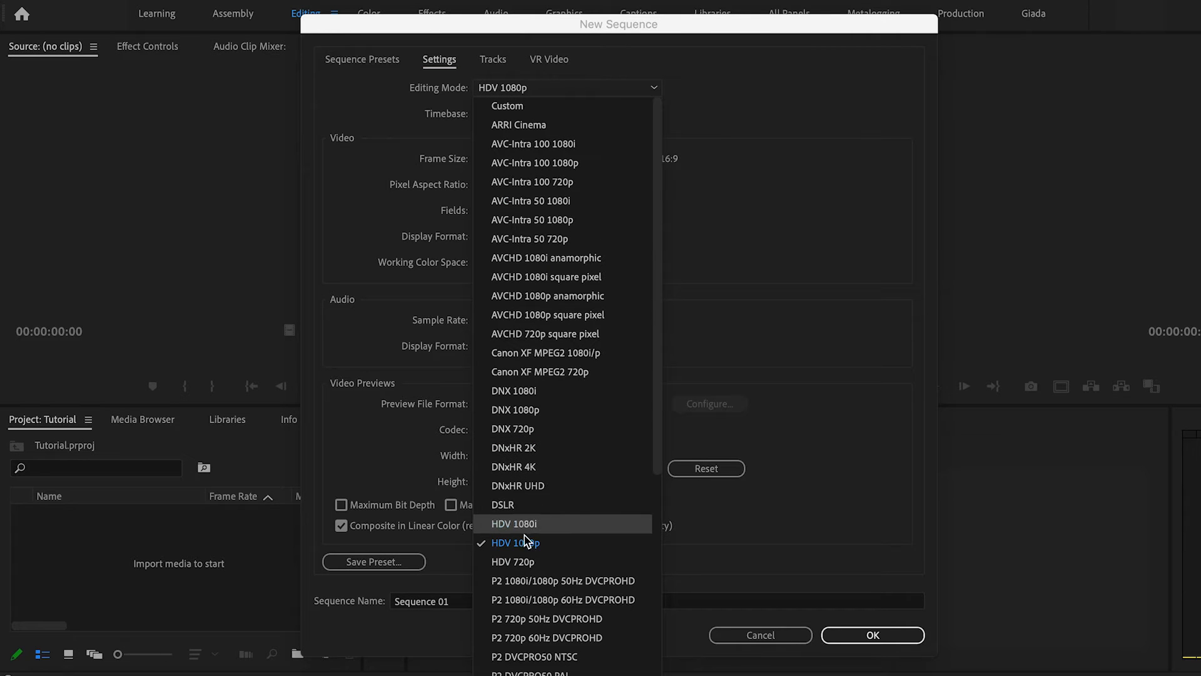
pyautogui.click(532, 107)
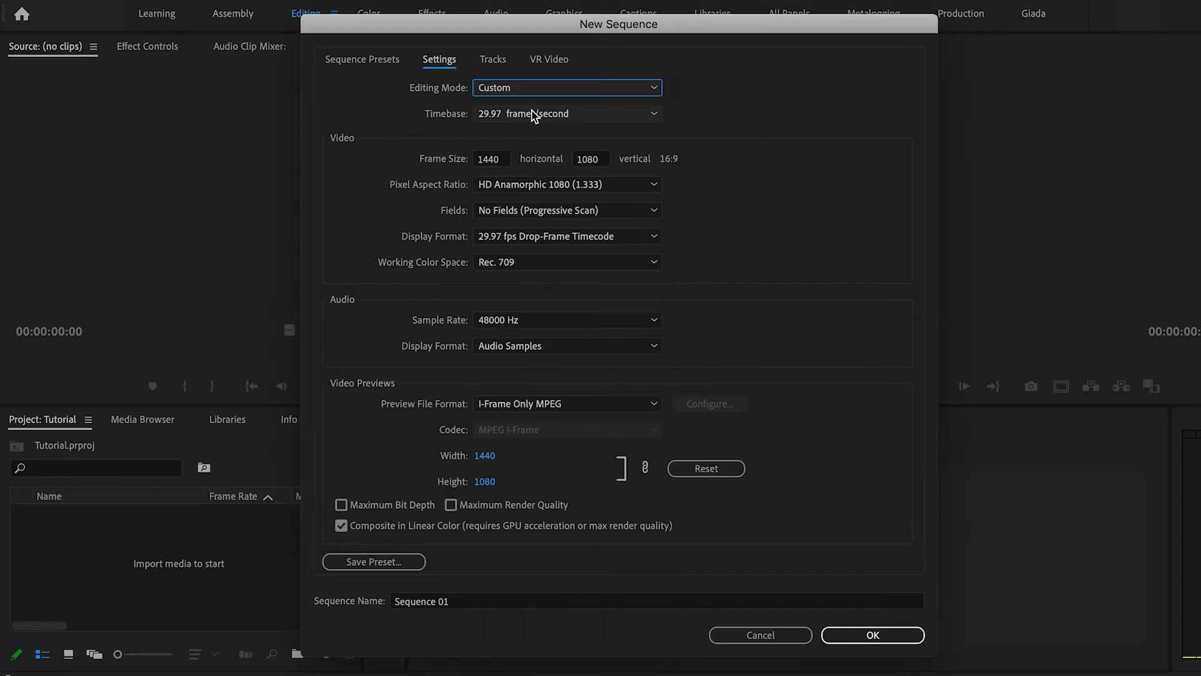
# Set the sequence timebase to 25.00 frames/second.
pyautogui.click(506, 116)
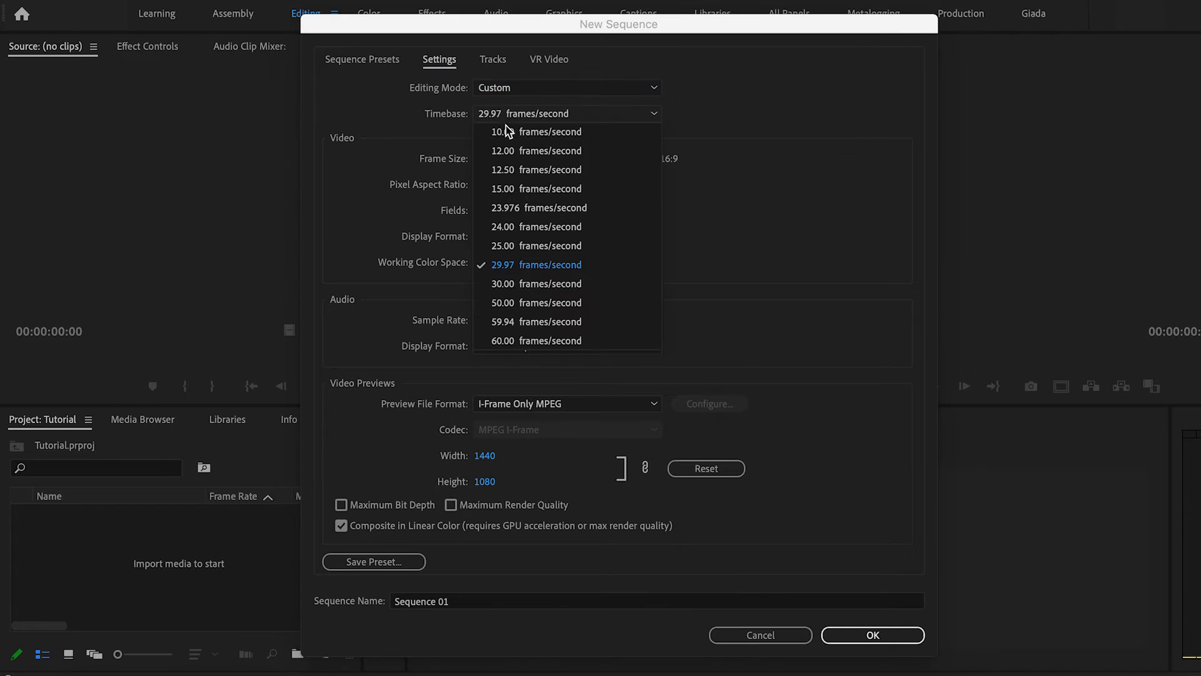
pyautogui.click(501, 249)
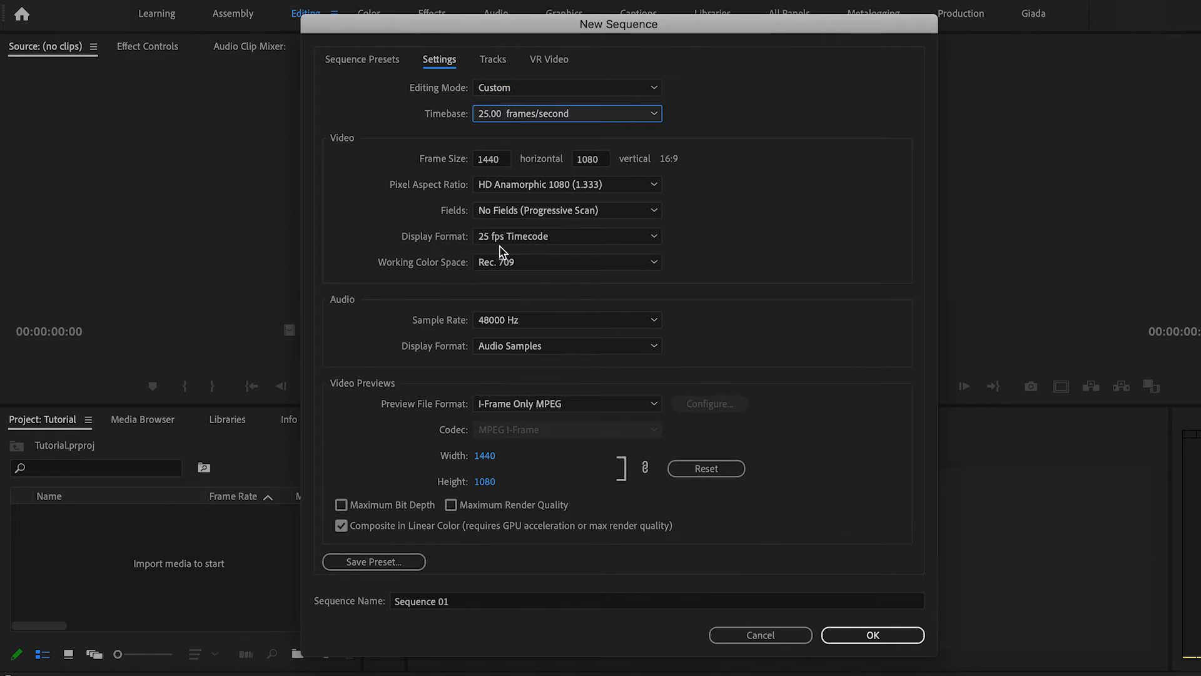
pyautogui.click(637, 115)
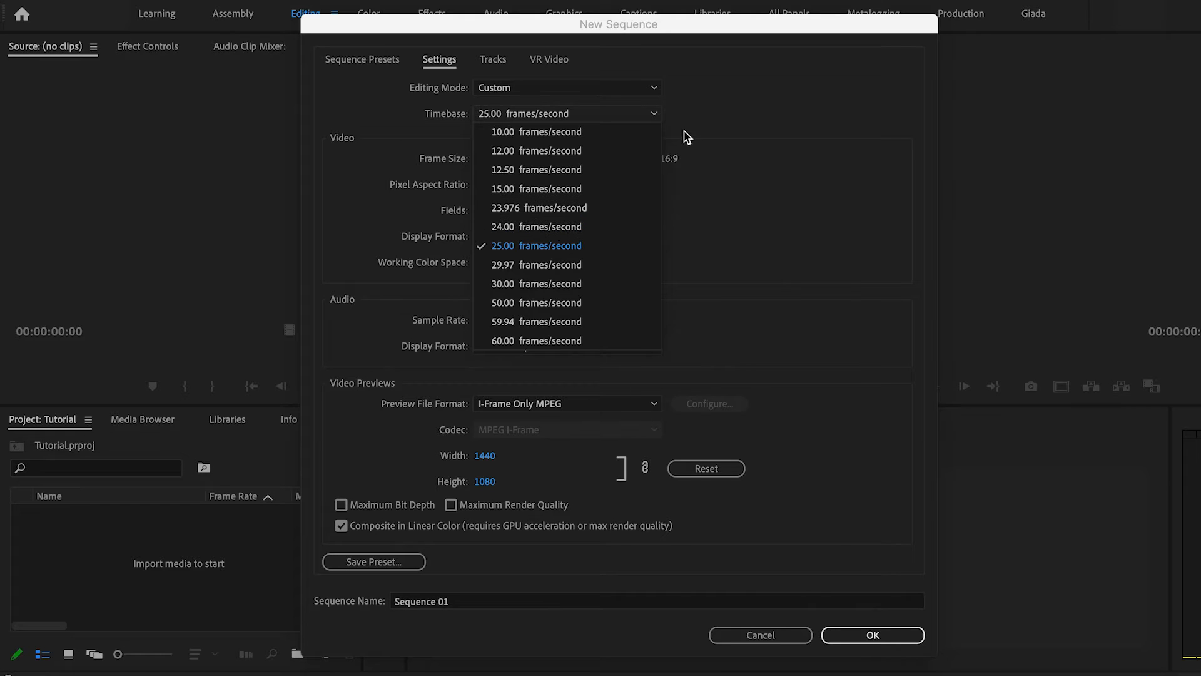
pyautogui.click(656, 118)
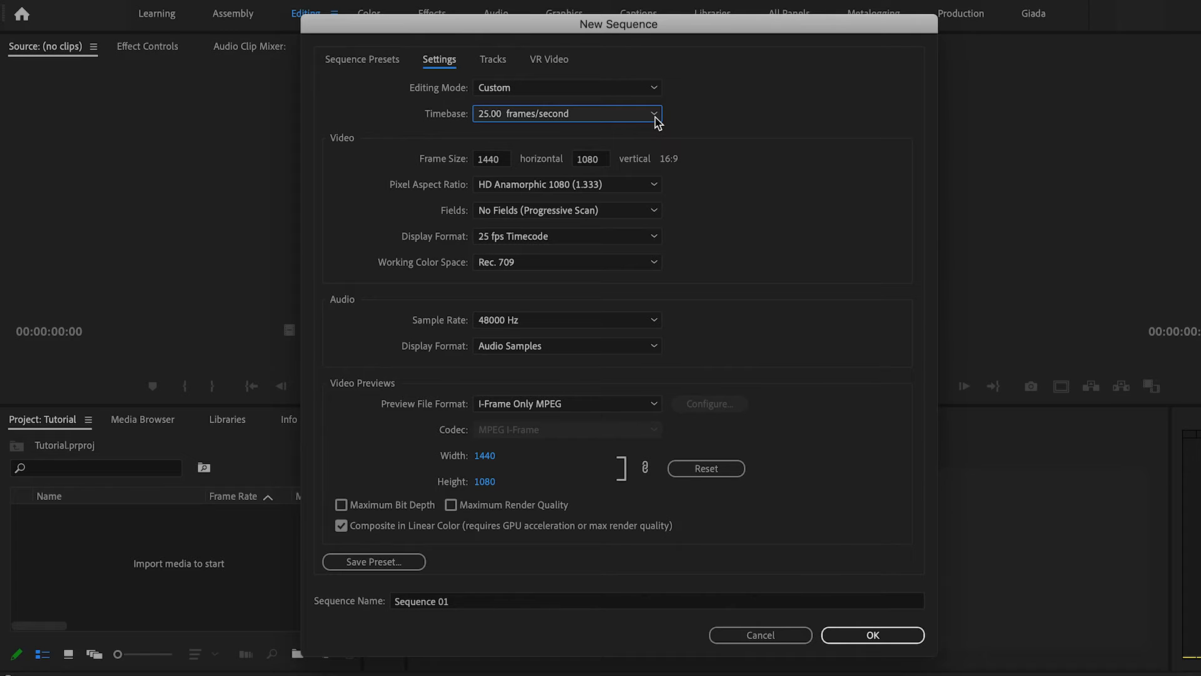
# Set the horizontal frame size to 1920 and the timebase to 25.00 frames/second.
pyautogui.click(502, 159)
pyautogui.write('192')
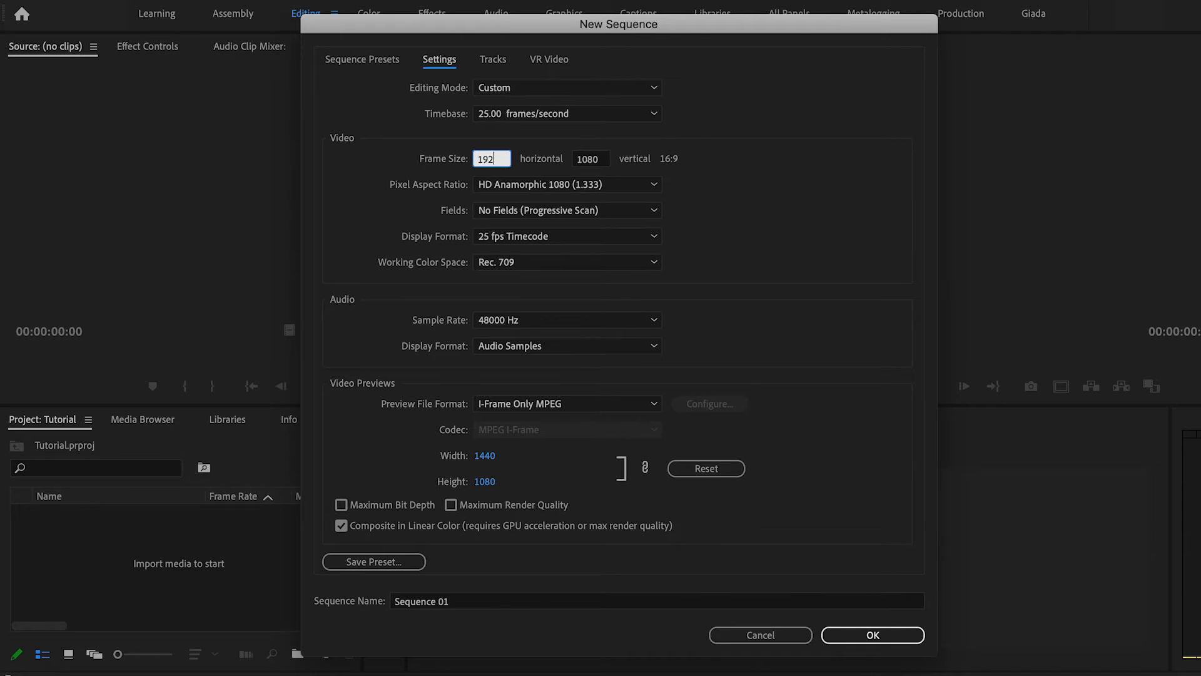
pyautogui.click(813, 164)
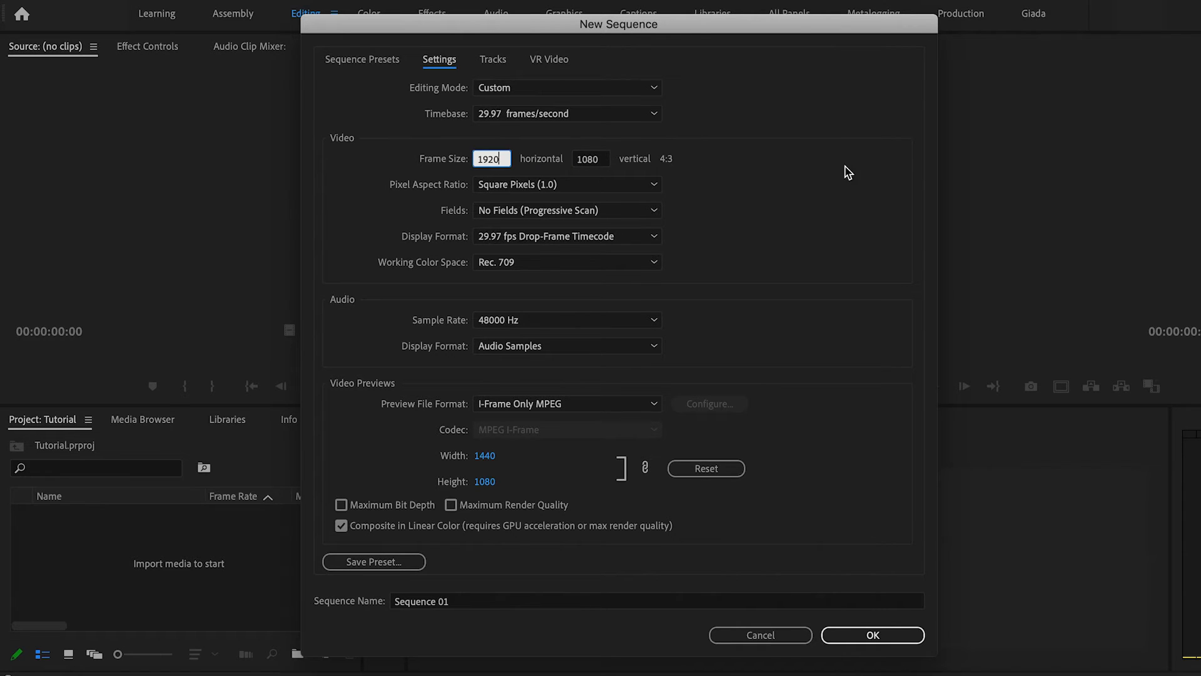
pyautogui.click(846, 167)
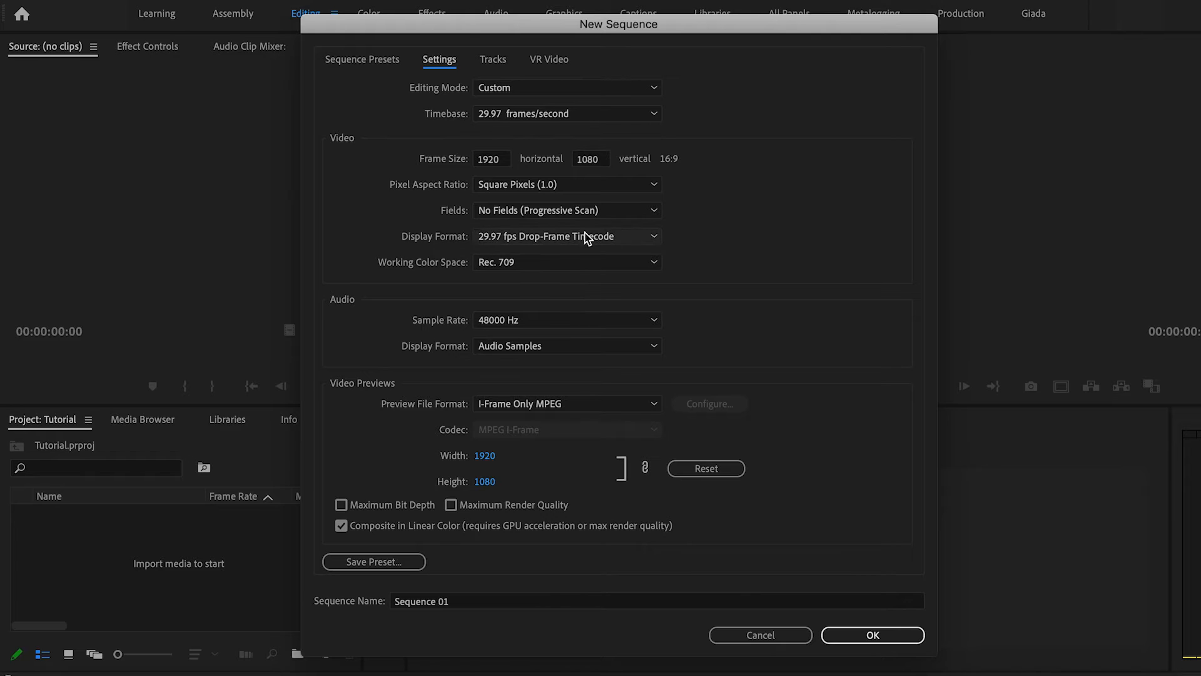
pyautogui.click(585, 114)
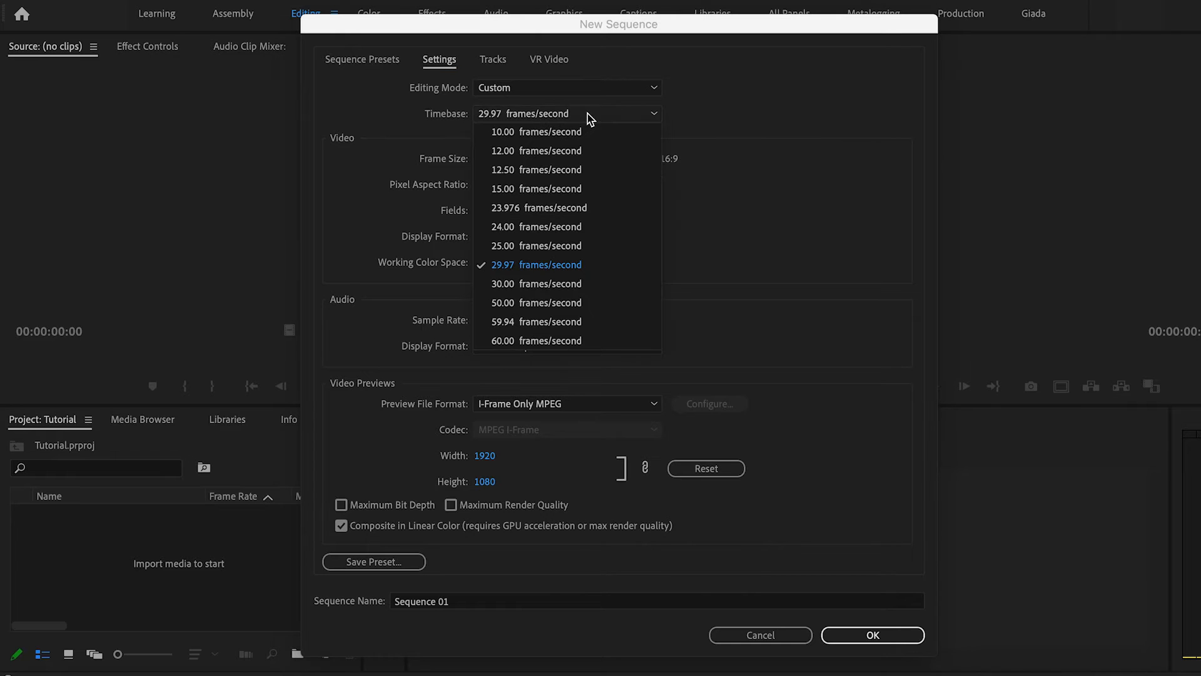
pyautogui.click(536, 246)
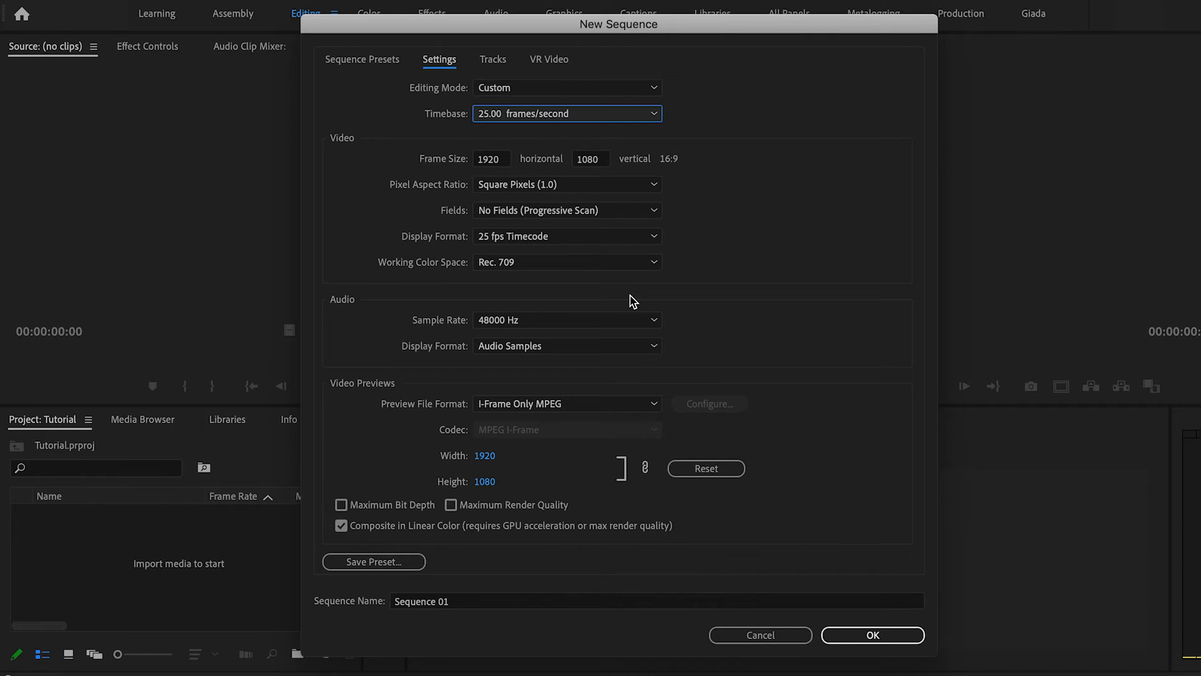
# Set the video preview file format to QuickTime with the Apple ProRes 422 HQ codec.
pyautogui.click(552, 406)
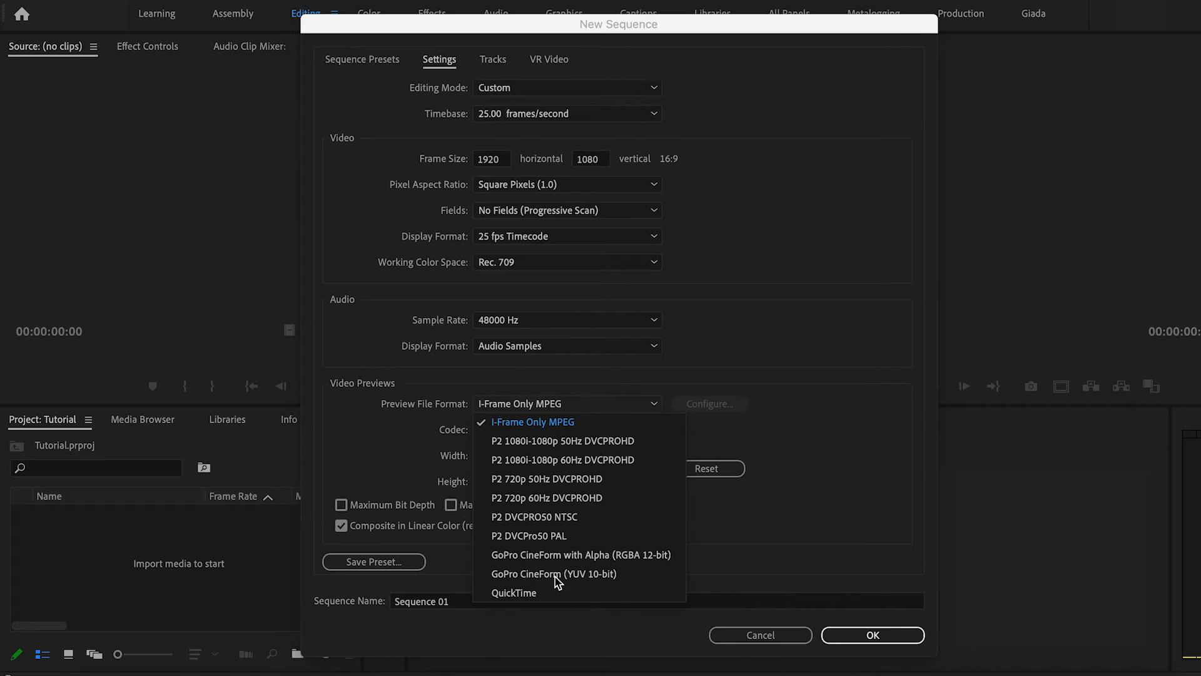
pyautogui.click(537, 595)
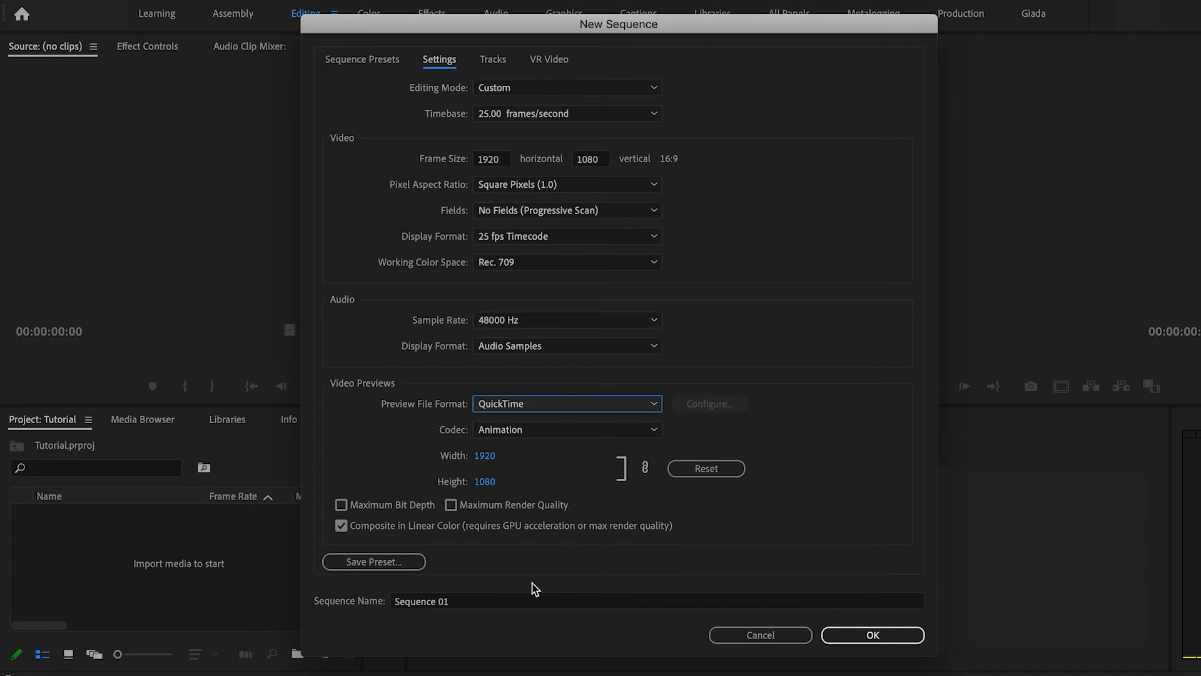
pyautogui.click(537, 431)
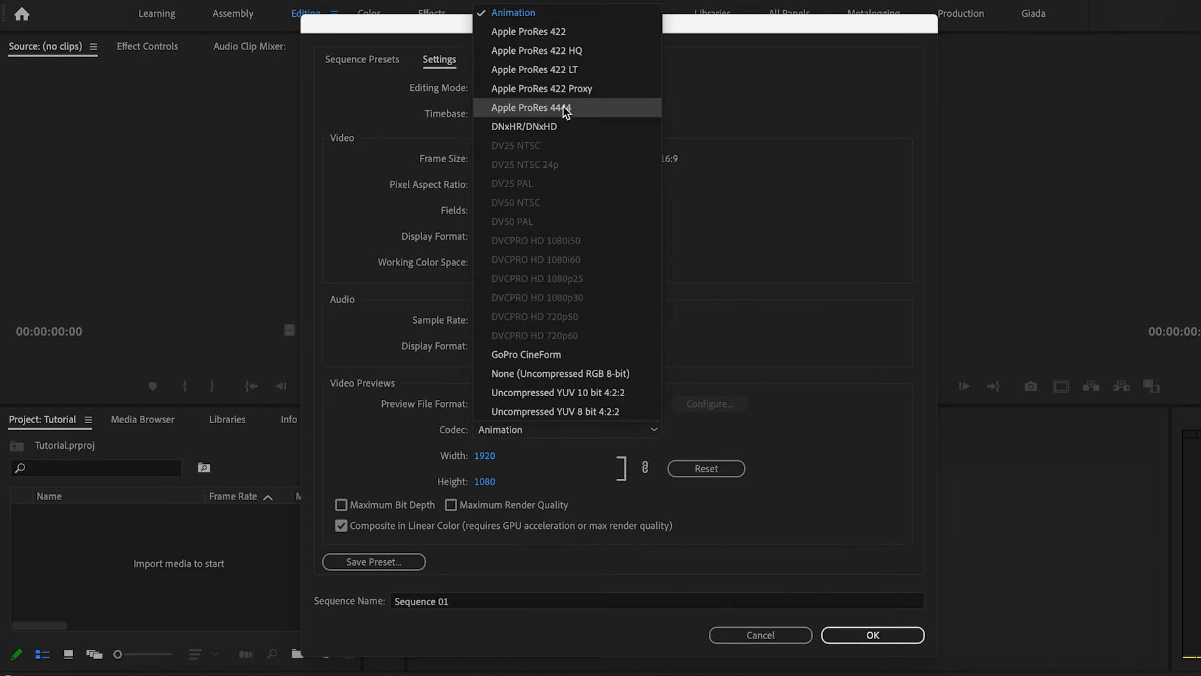
pyautogui.click(589, 50)
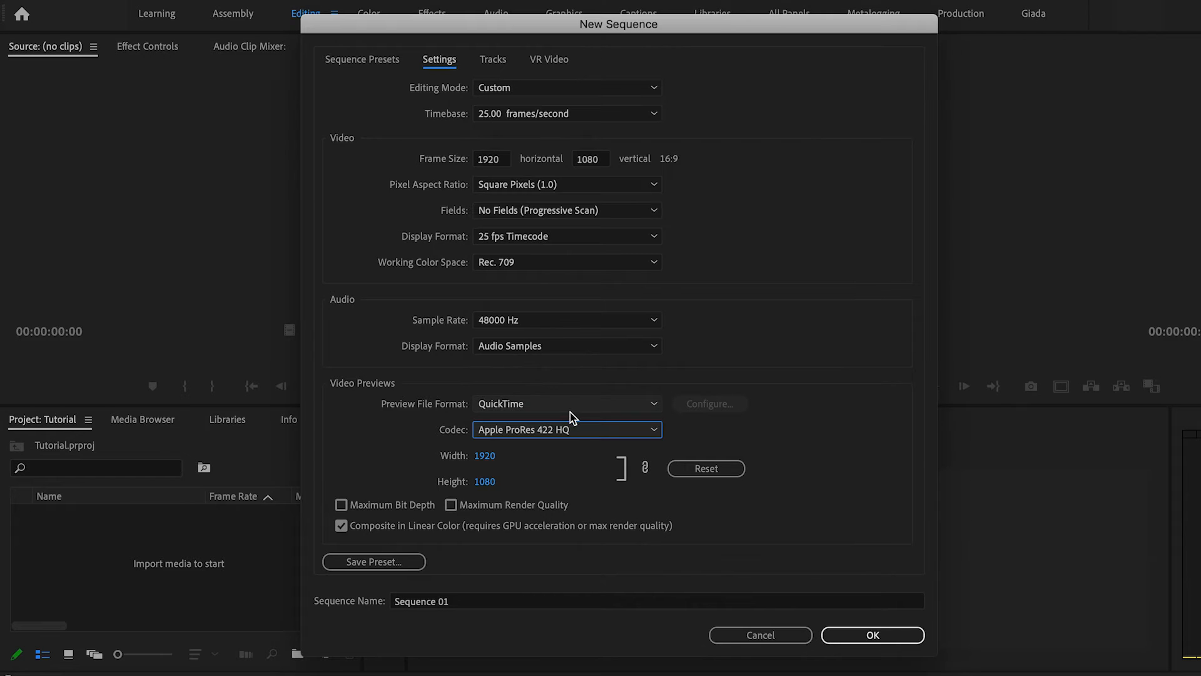
# Name the sequence Learning Timeline and create it.
pyautogui.click(464, 601)
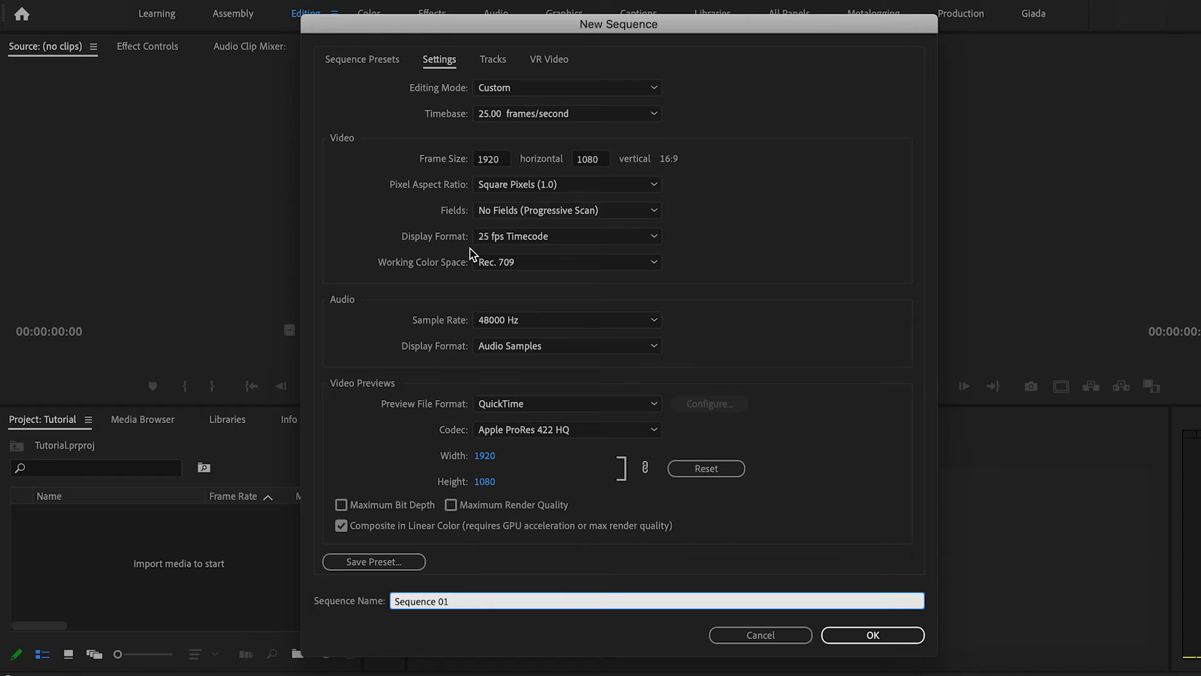
pyautogui.moveTo(454, 600); pyautogui.dragTo(367, 585)
pyautogui.write('Timeline')
pyautogui.press('super+a')
pyautogui.write('L')
pyautogui.click(873, 636)
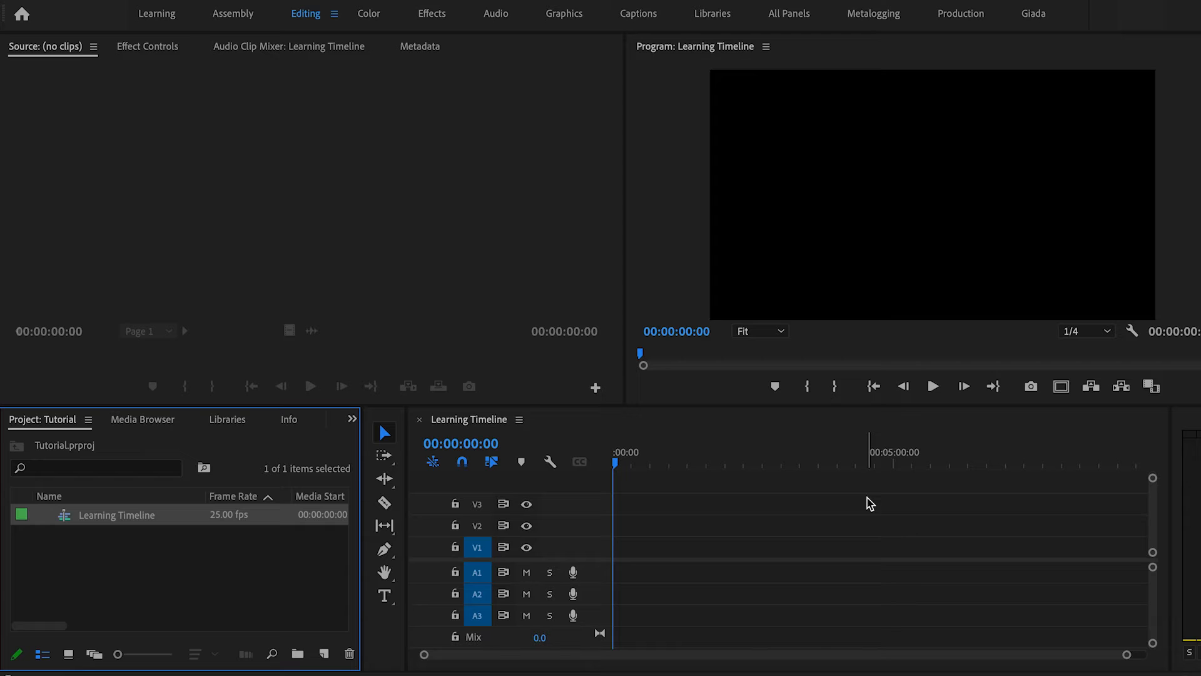
# Import the Video folder from the Movies/Nimes folder in Finder into the project panel.
pyautogui.click(112, 674)
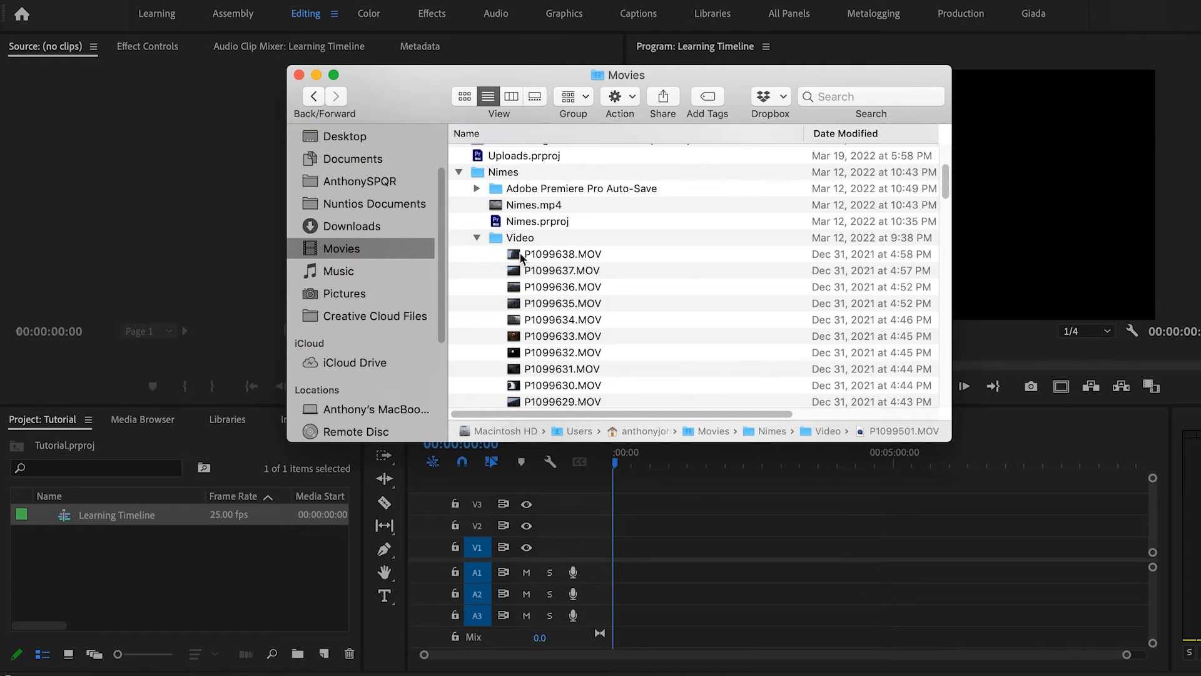
pyautogui.click(492, 244)
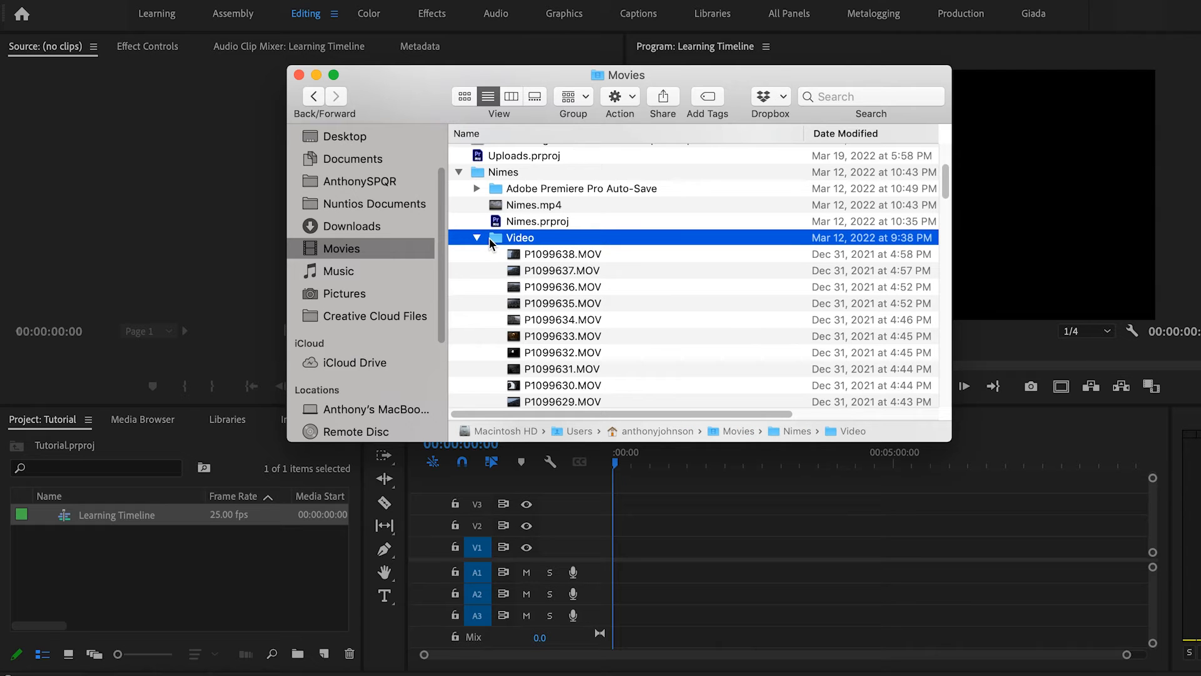
pyautogui.moveTo(488, 241); pyautogui.dragTo(149, 573)
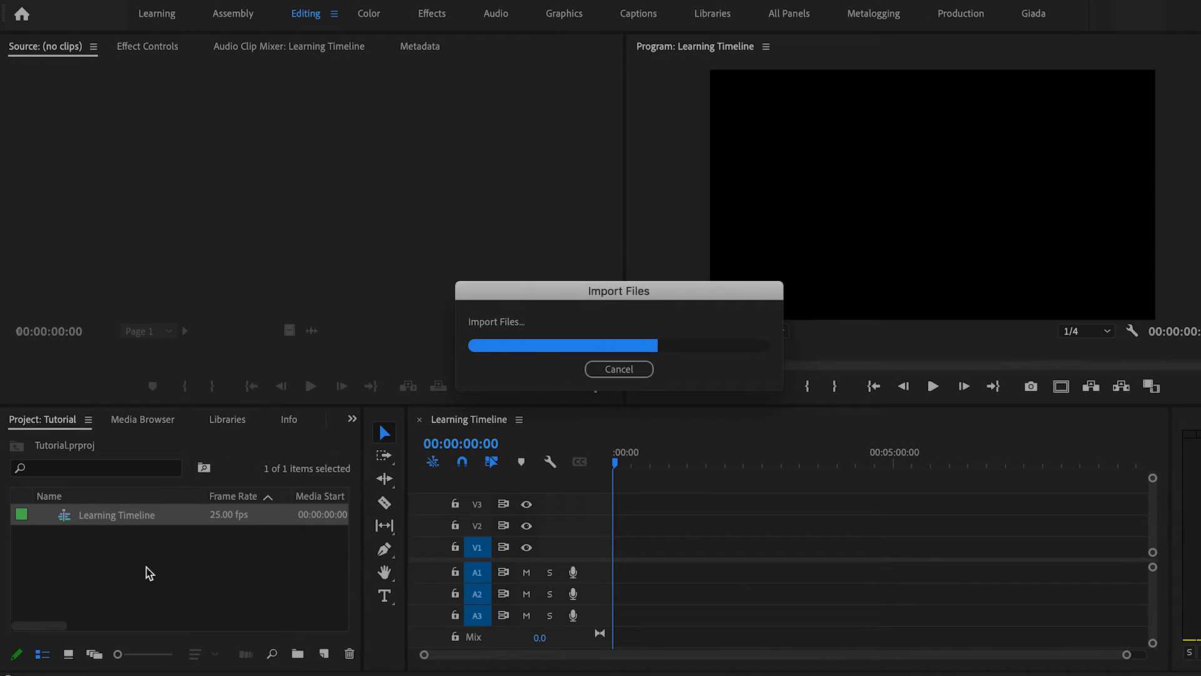
pyautogui.click(145, 1)
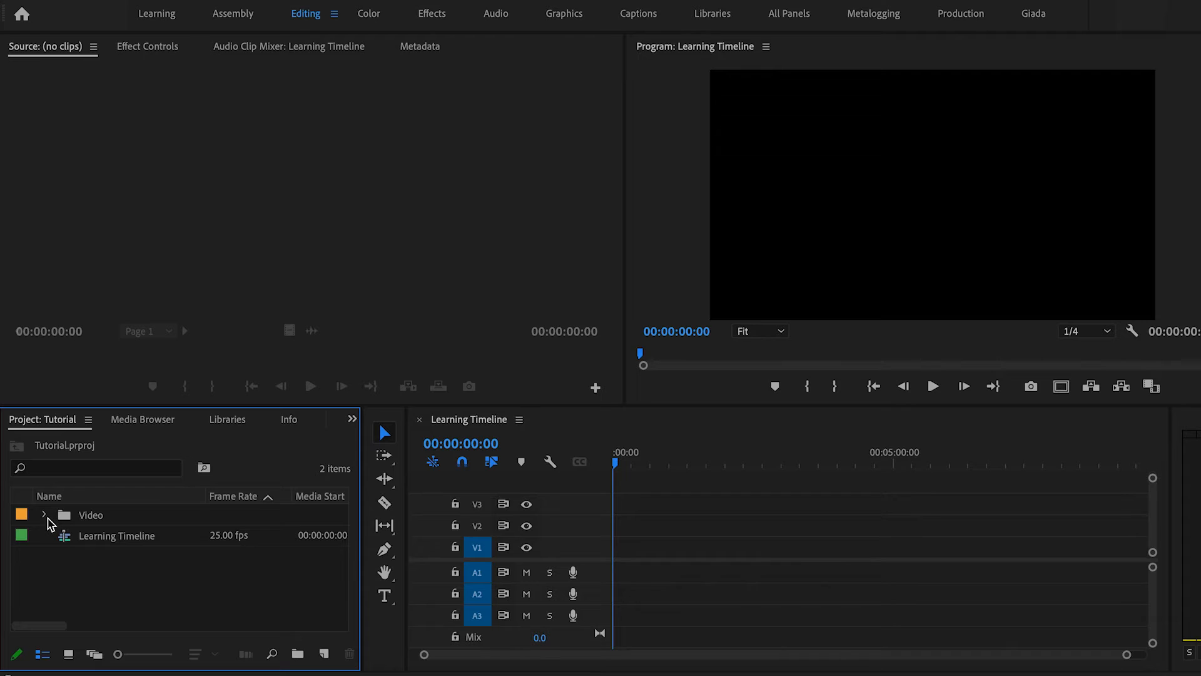
# Open the imported Video bin and switch its clip list to icon view.
pyautogui.click(44, 515)
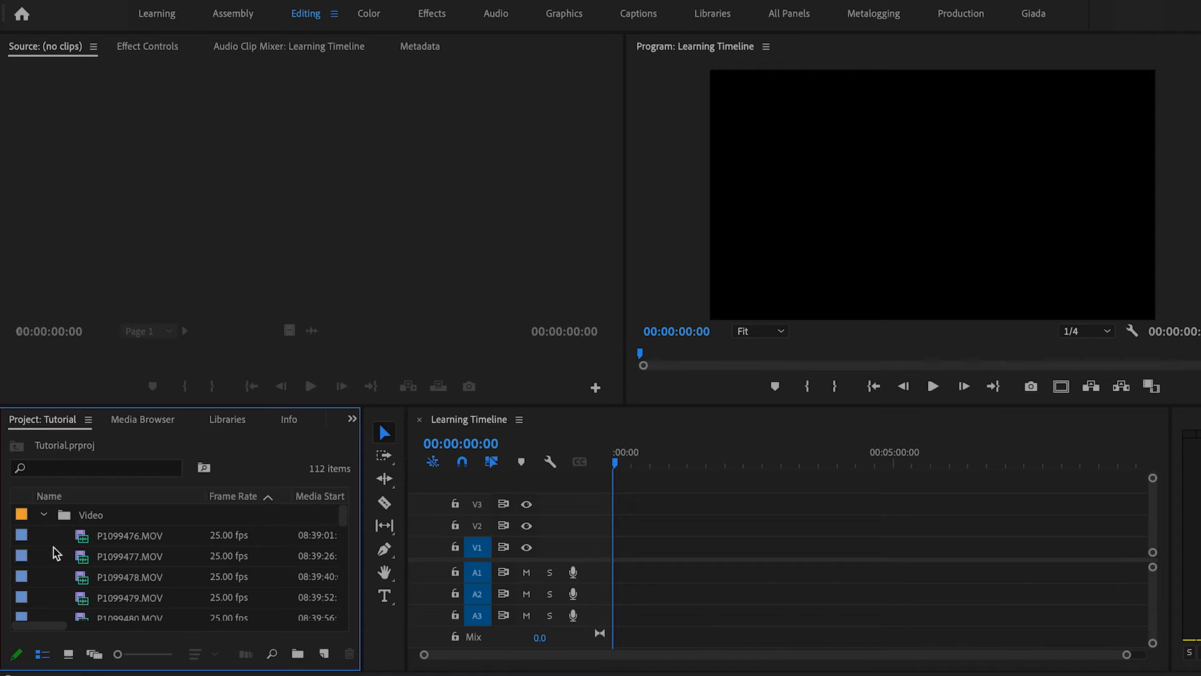
pyautogui.click(44, 516)
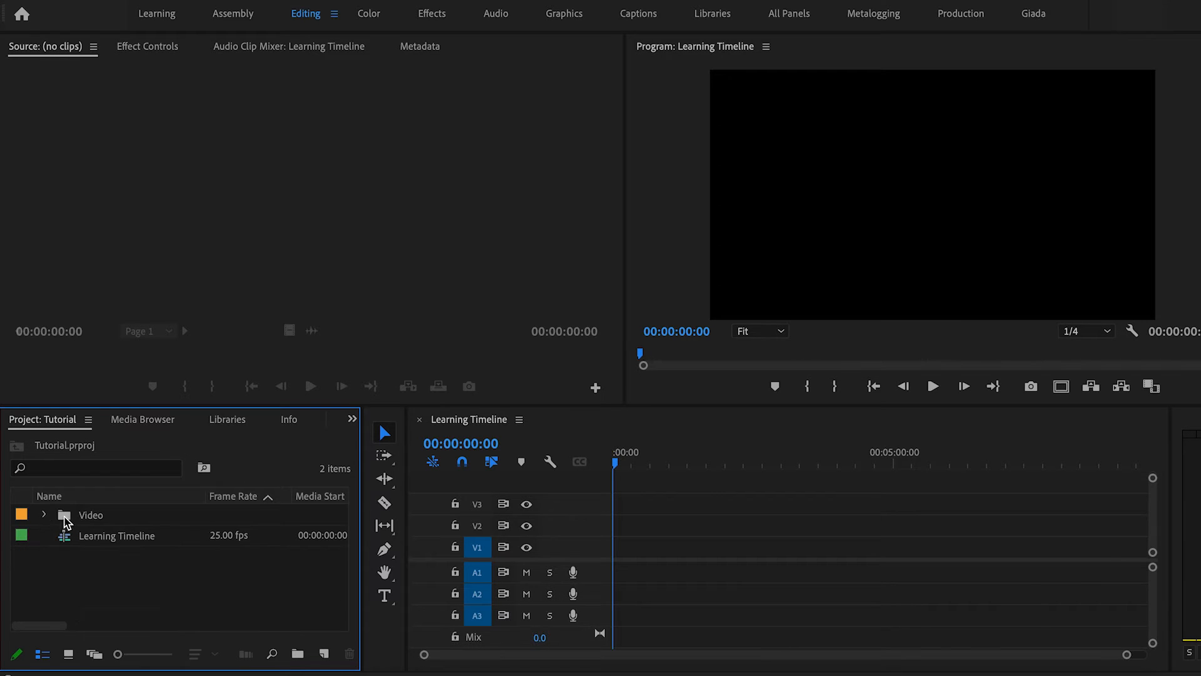
pyautogui.doubleClick(65, 518)
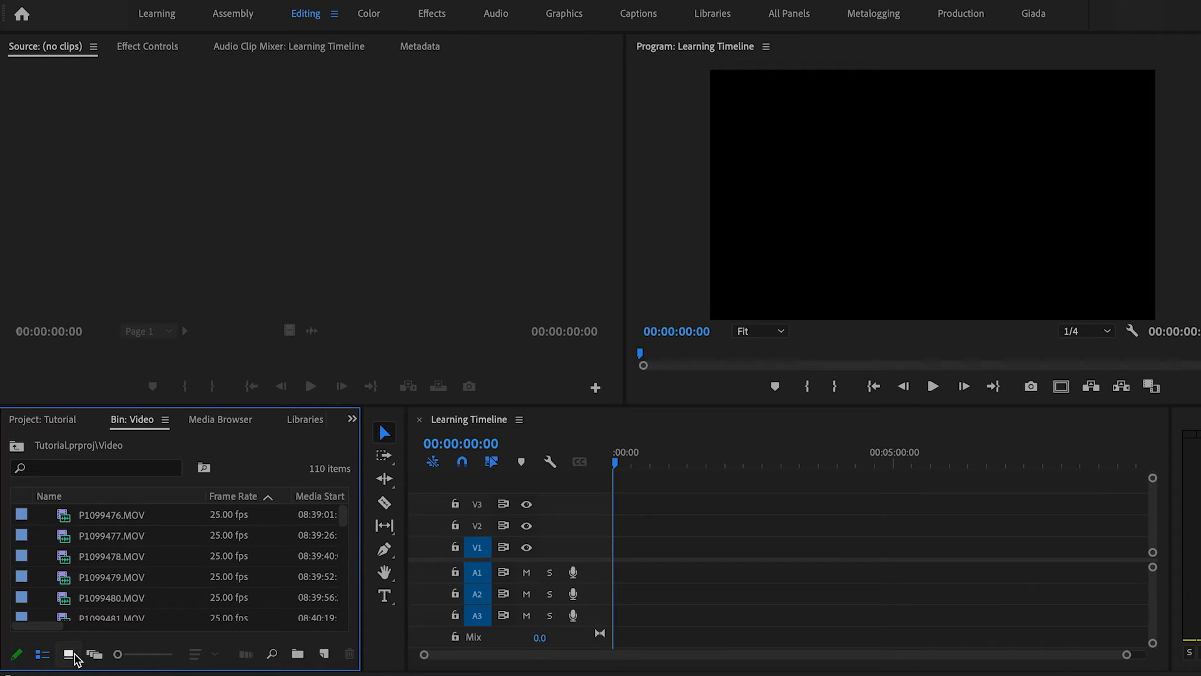
pyautogui.scroll(-3, 91, 557)
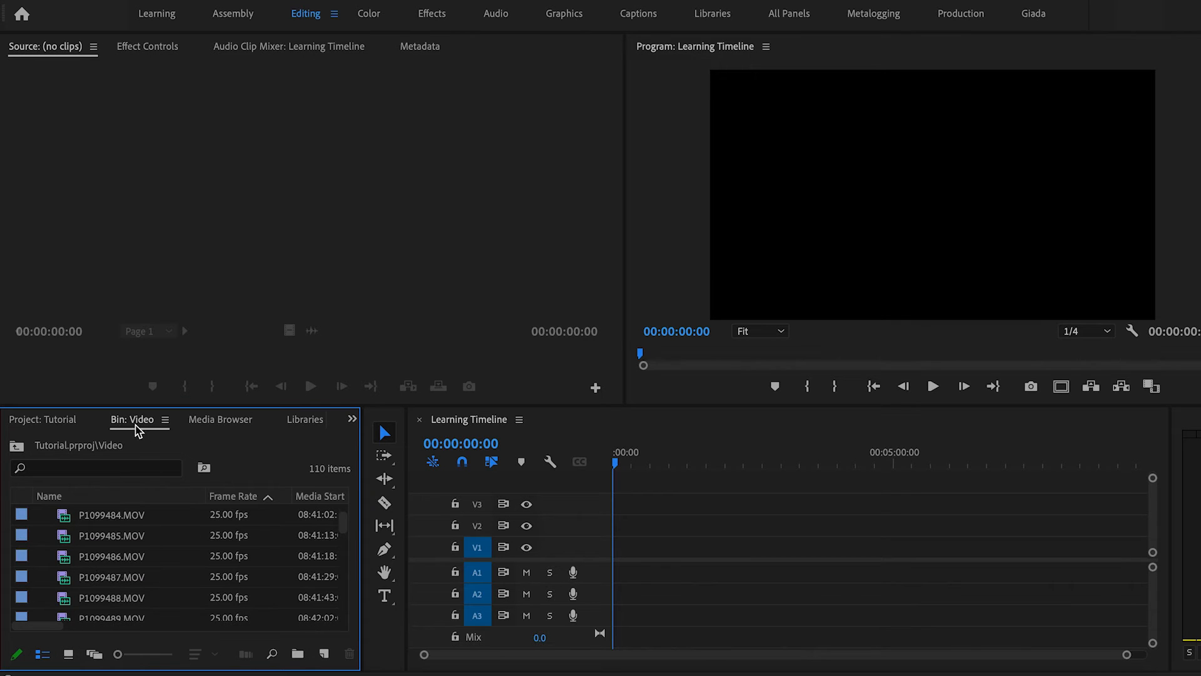
pyautogui.scroll(-1, 144, 617)
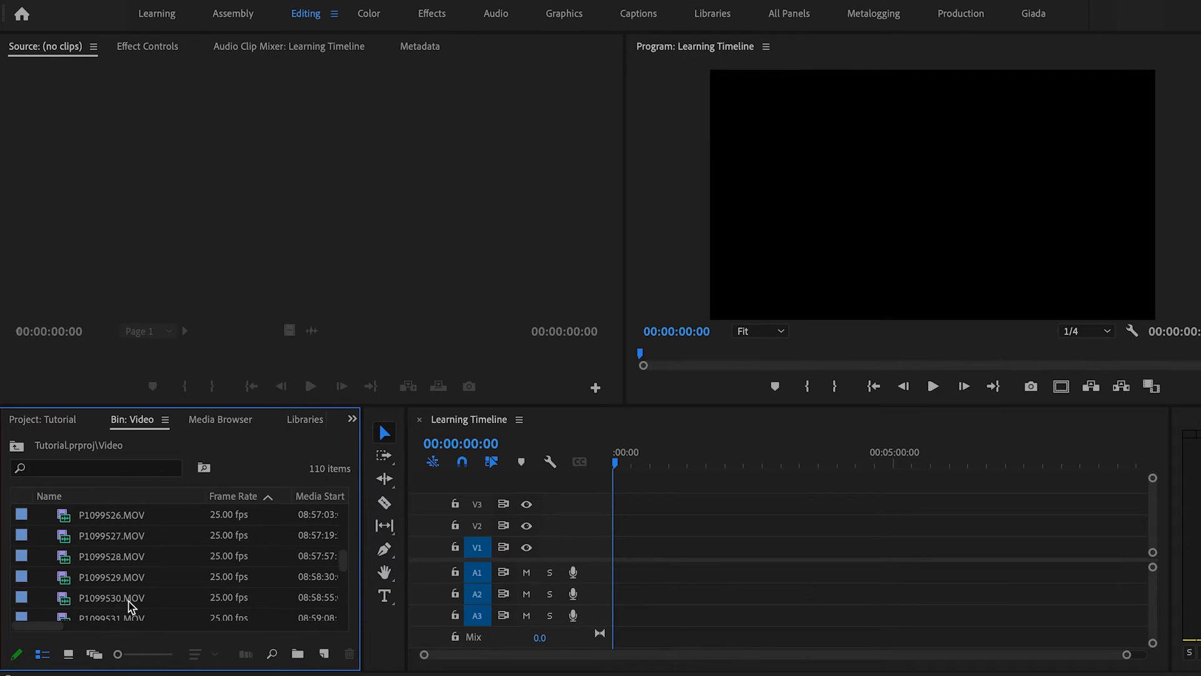
pyautogui.scroll(4, 130, 604)
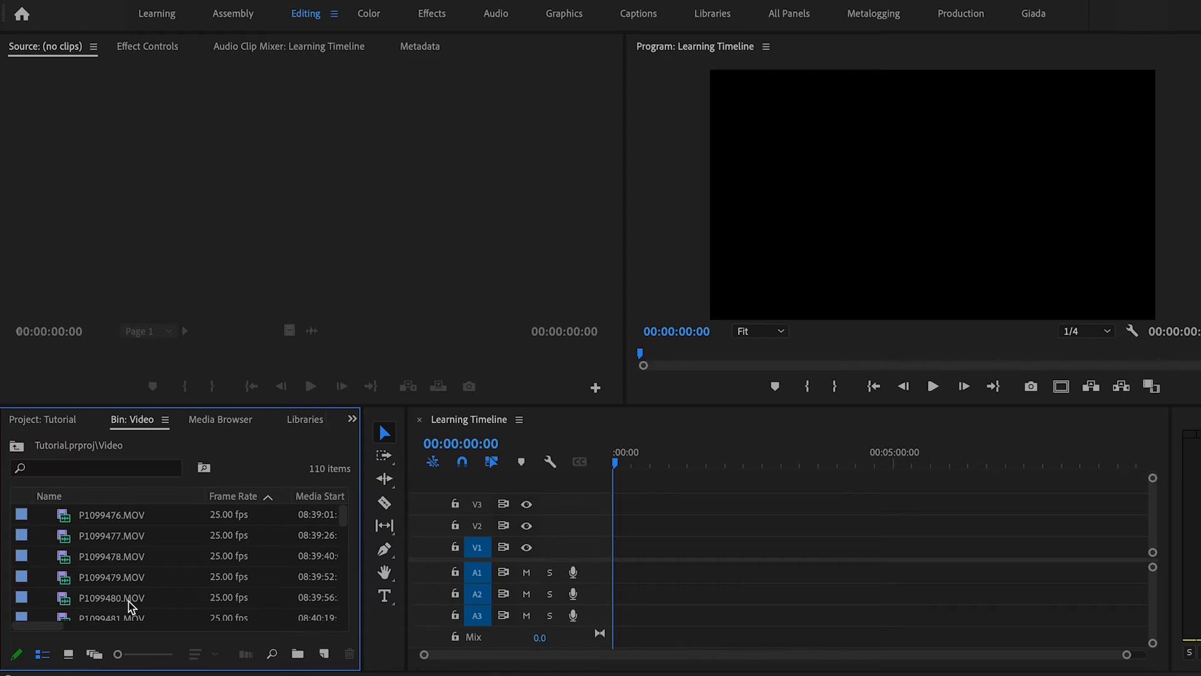
pyautogui.click(68, 654)
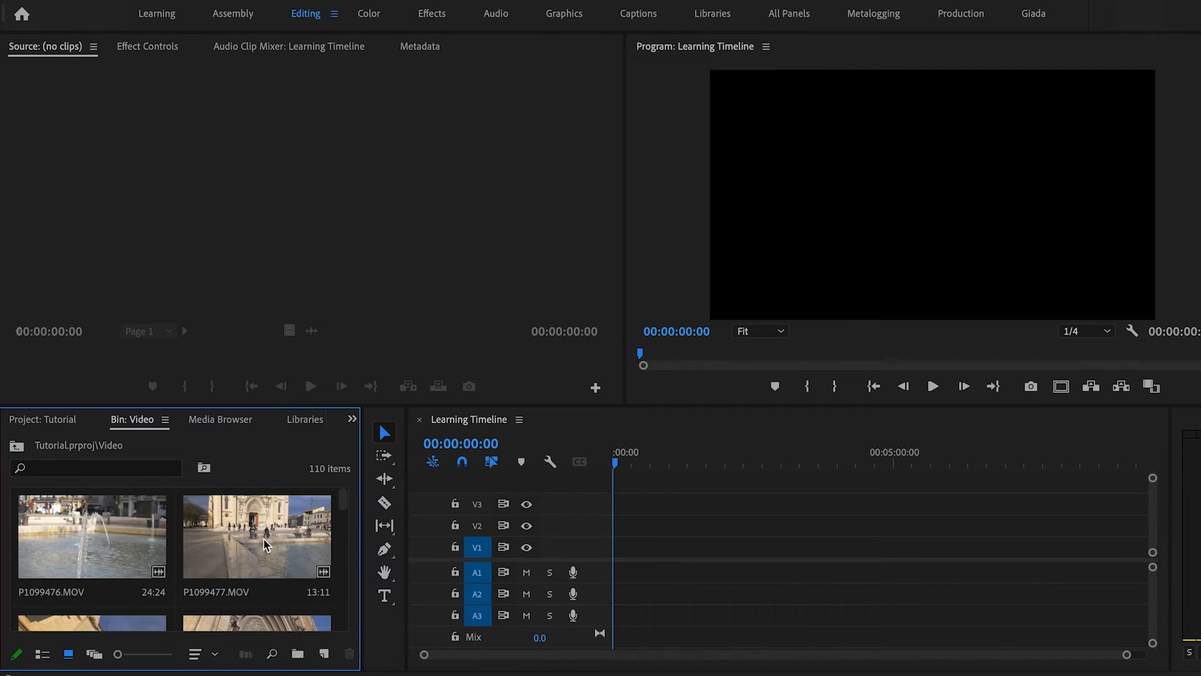
# Preview several clips from the Video bin in the Source monitor by opening and scrubbing through them.
pyautogui.doubleClick(238, 549)
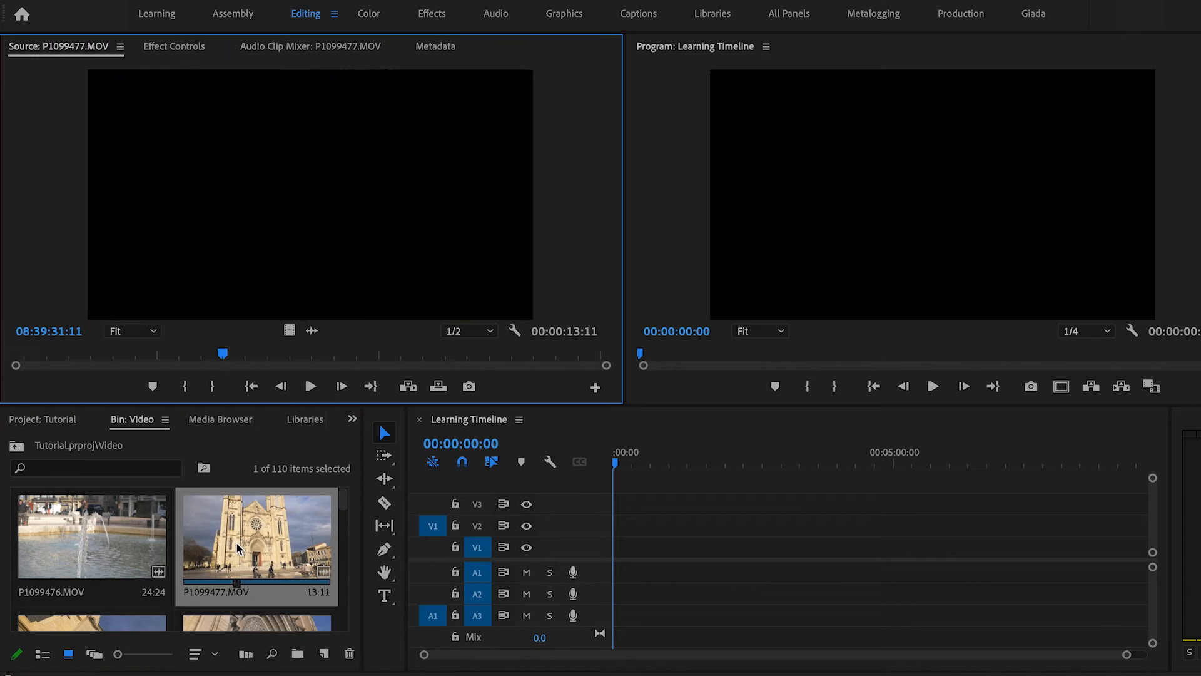
pyautogui.moveTo(223, 354); pyautogui.dragTo(445, 355)
pyautogui.click(86, 532)
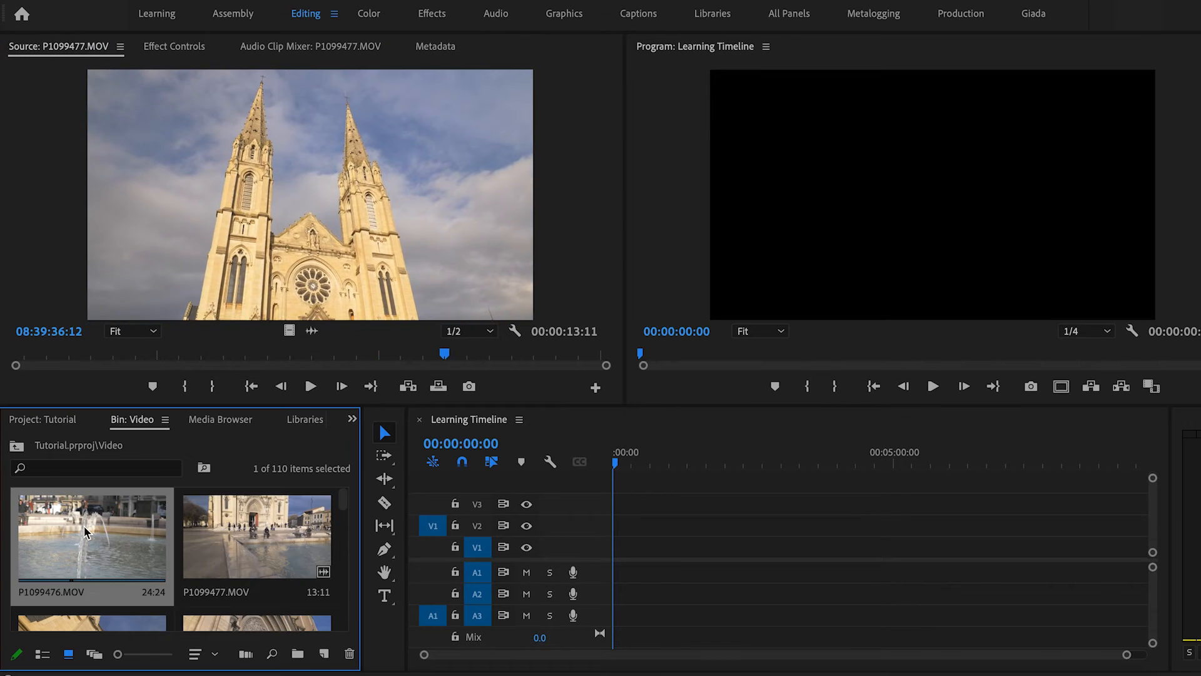
pyautogui.doubleClick(86, 533)
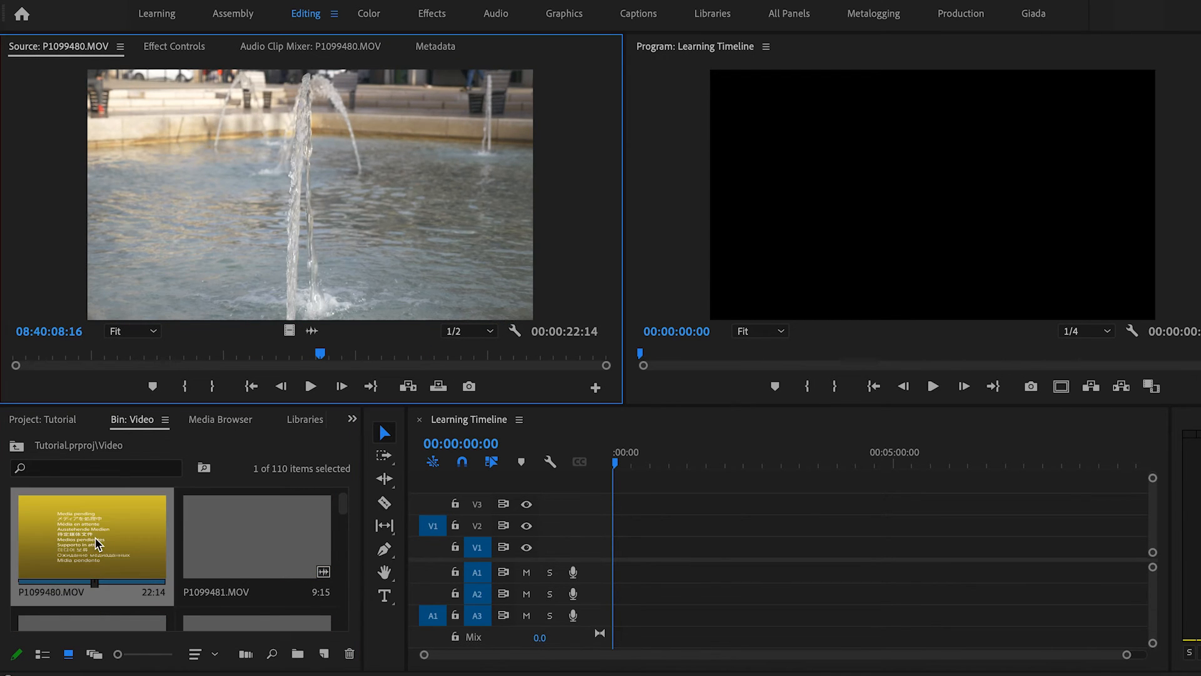
pyautogui.moveTo(202, 354); pyautogui.dragTo(488, 354)
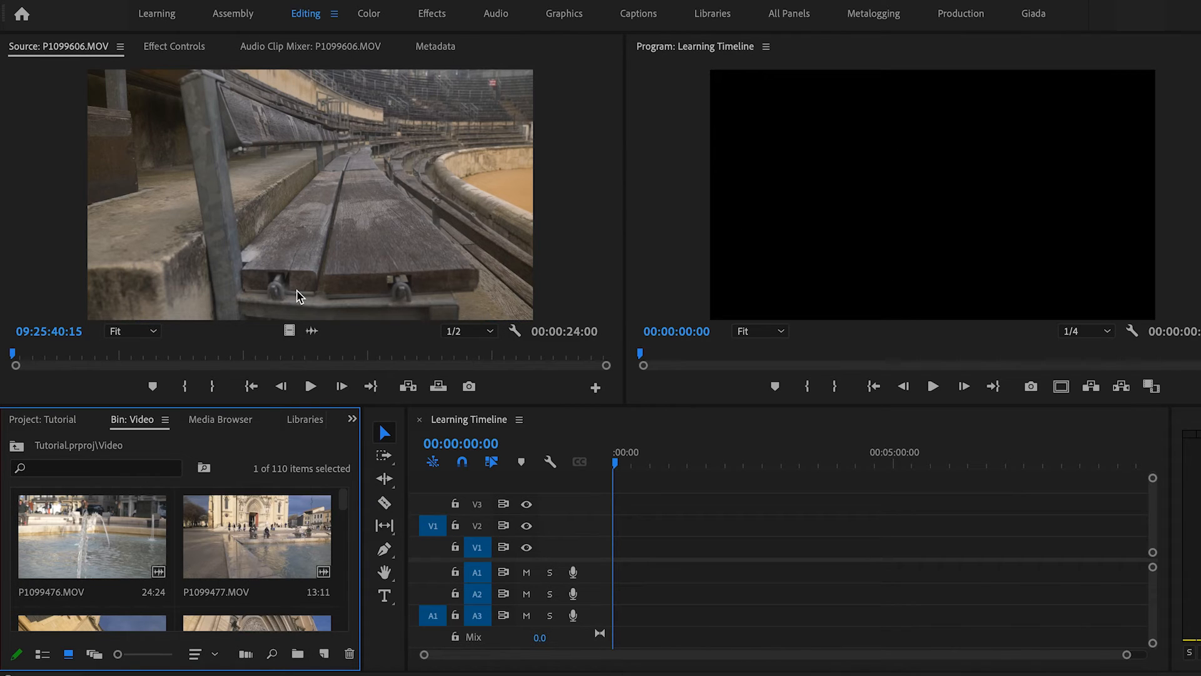
pyautogui.doubleClick(217, 549)
pyautogui.moveTo(91, 354); pyautogui.dragTo(42, 355)
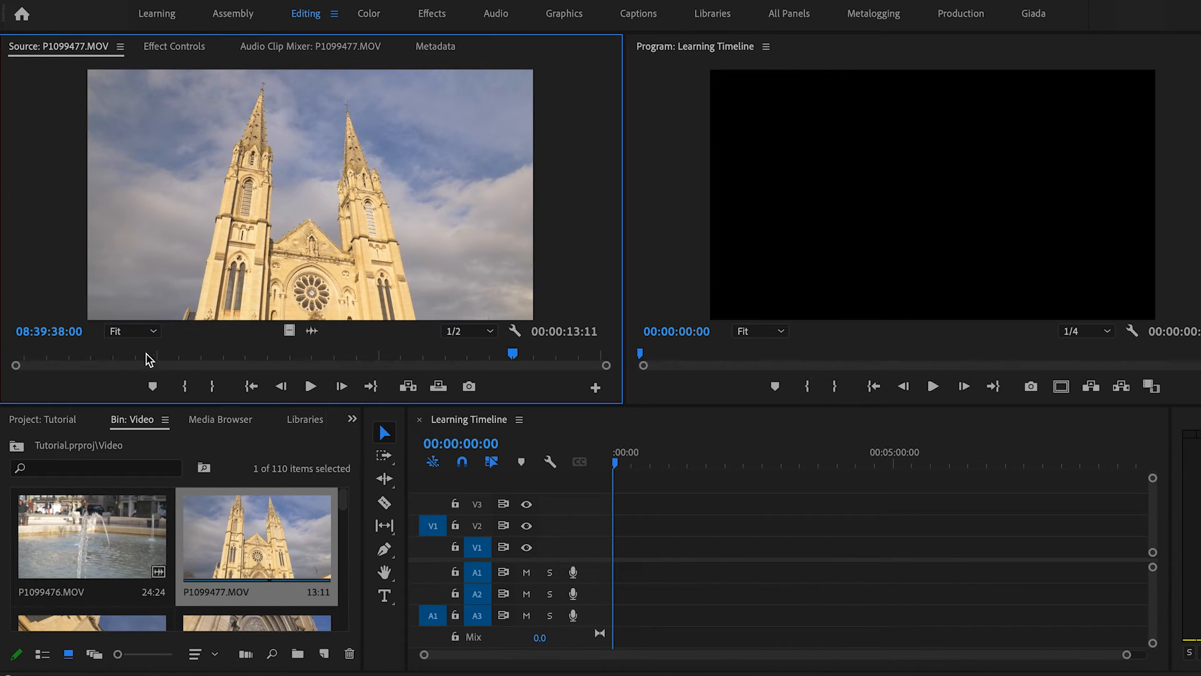
# Mark in and out points on clip P1099477 and insert that section into the timeline.
pyautogui.moveTo(125, 352); pyautogui.dragTo(85, 360)
pyautogui.press('i')
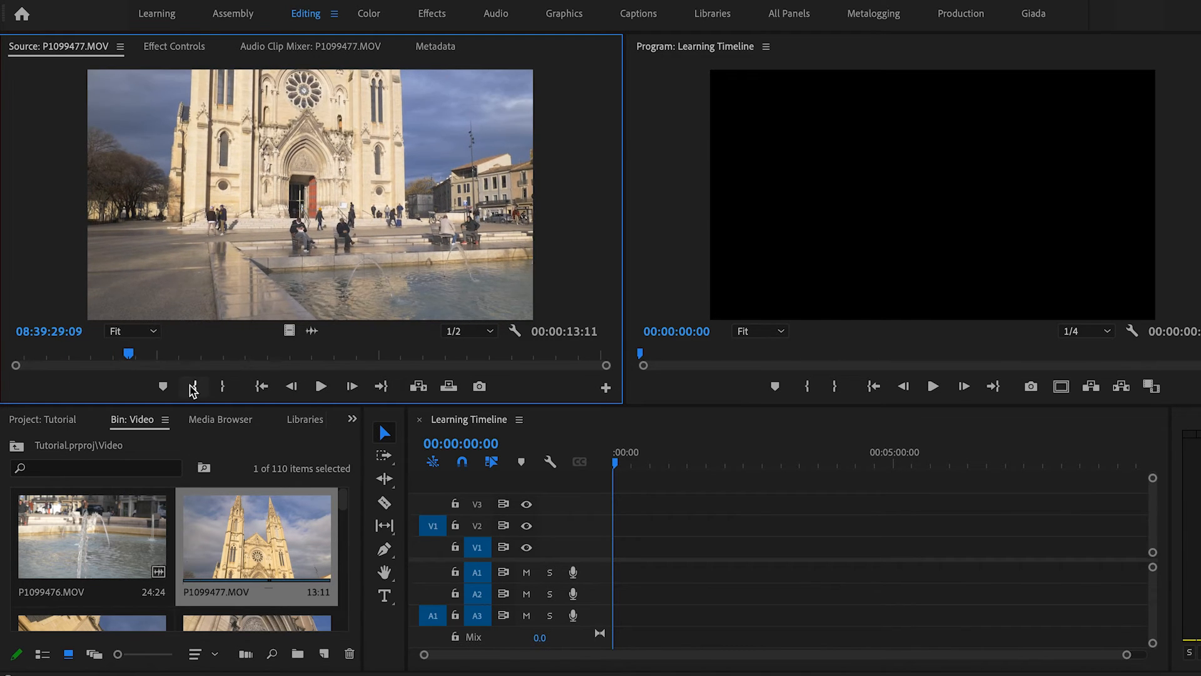
pyautogui.click(196, 387)
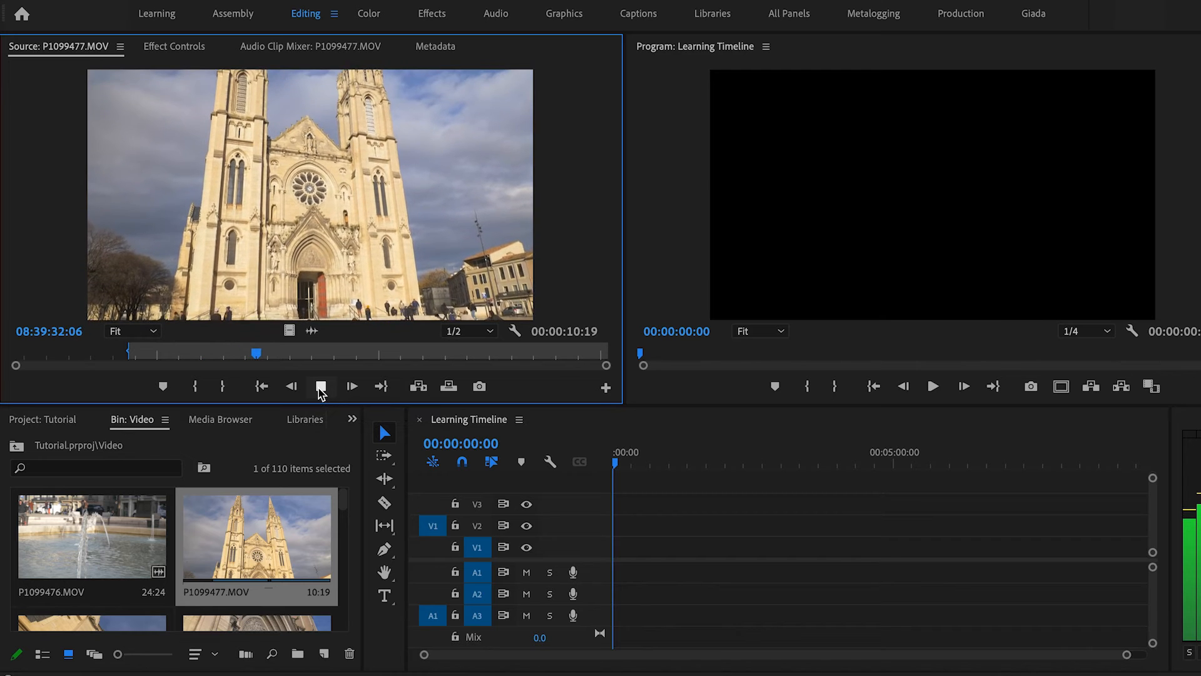
pyautogui.click(321, 386)
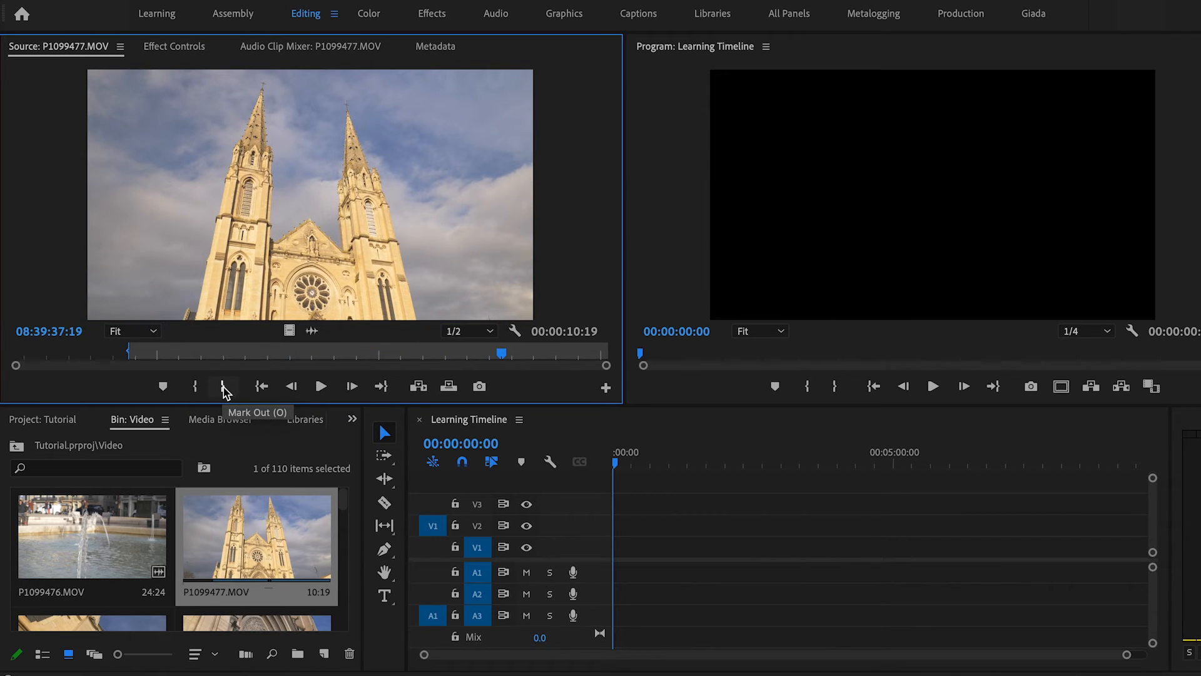
pyautogui.click(223, 386)
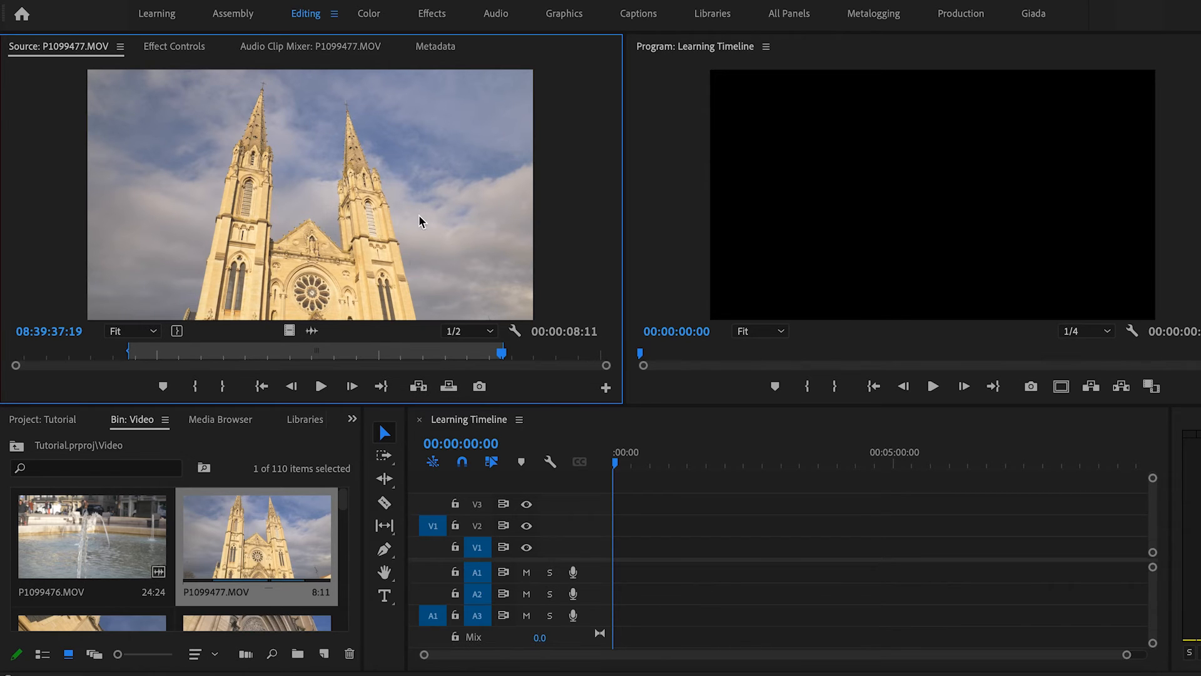
pyautogui.click(420, 388)
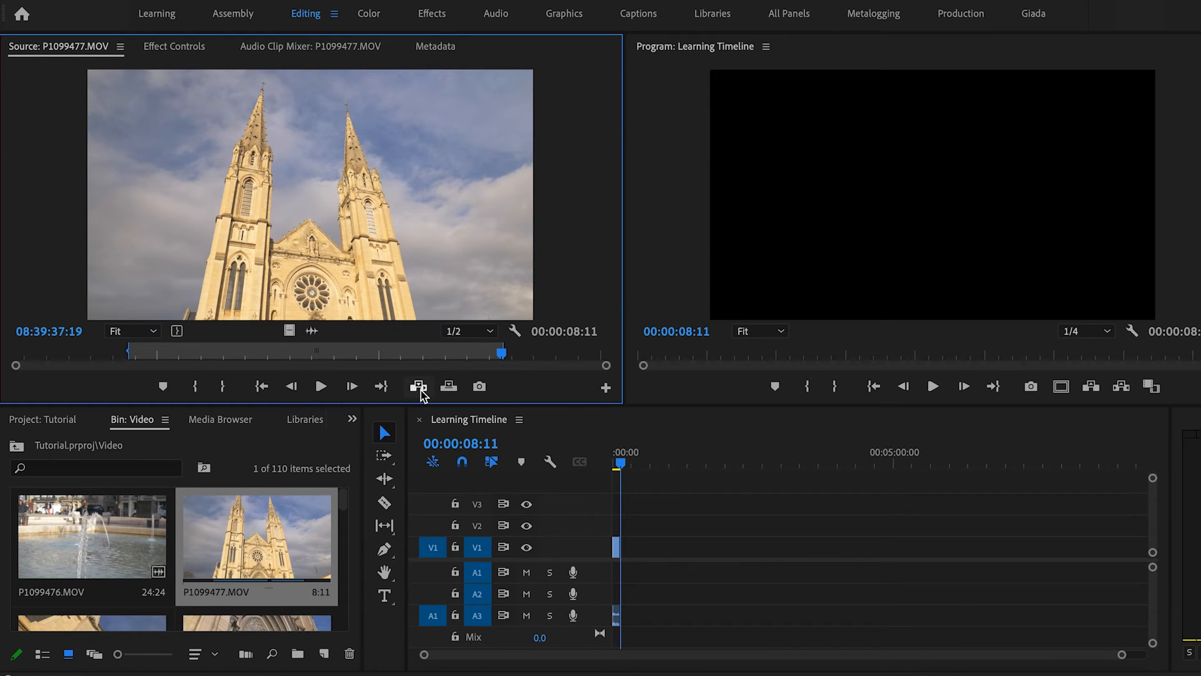
# Zoom into the timeline and move the playhead between the start and end of the inserted clip.
pyautogui.click(625, 464)
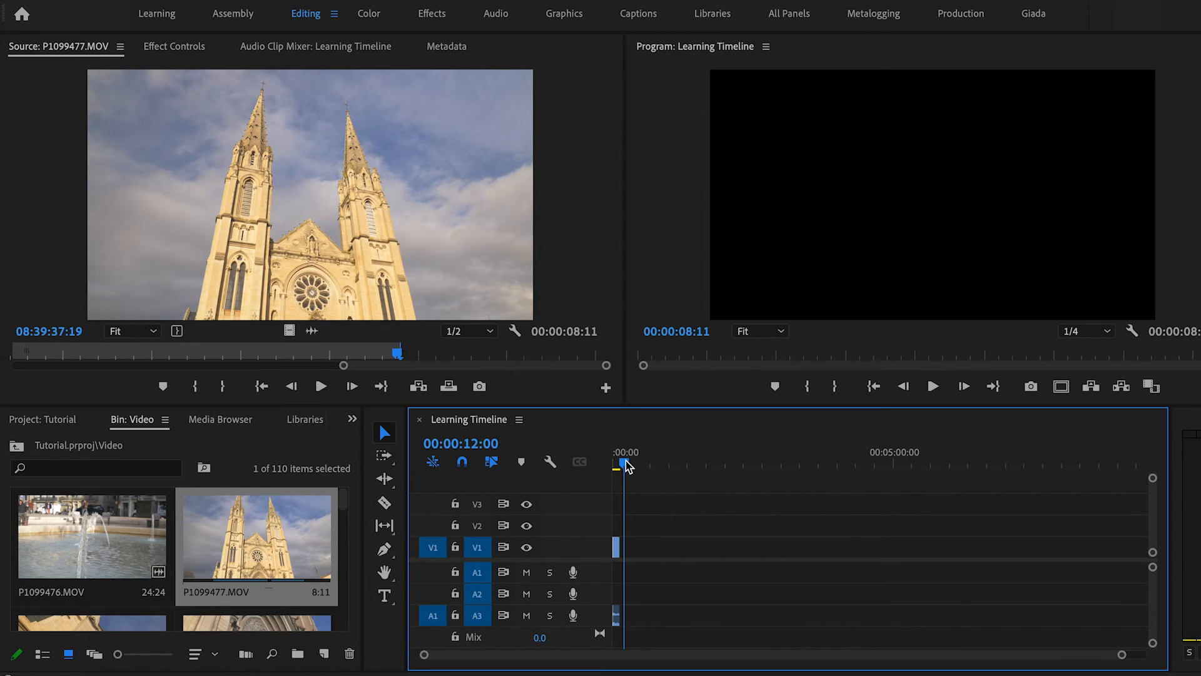
pyautogui.press('=')
pyautogui.press('=')
pyautogui.press('=')
pyautogui.press('=')
pyautogui.click(737, 463)
pyautogui.press('Left')
pyautogui.press('Up')
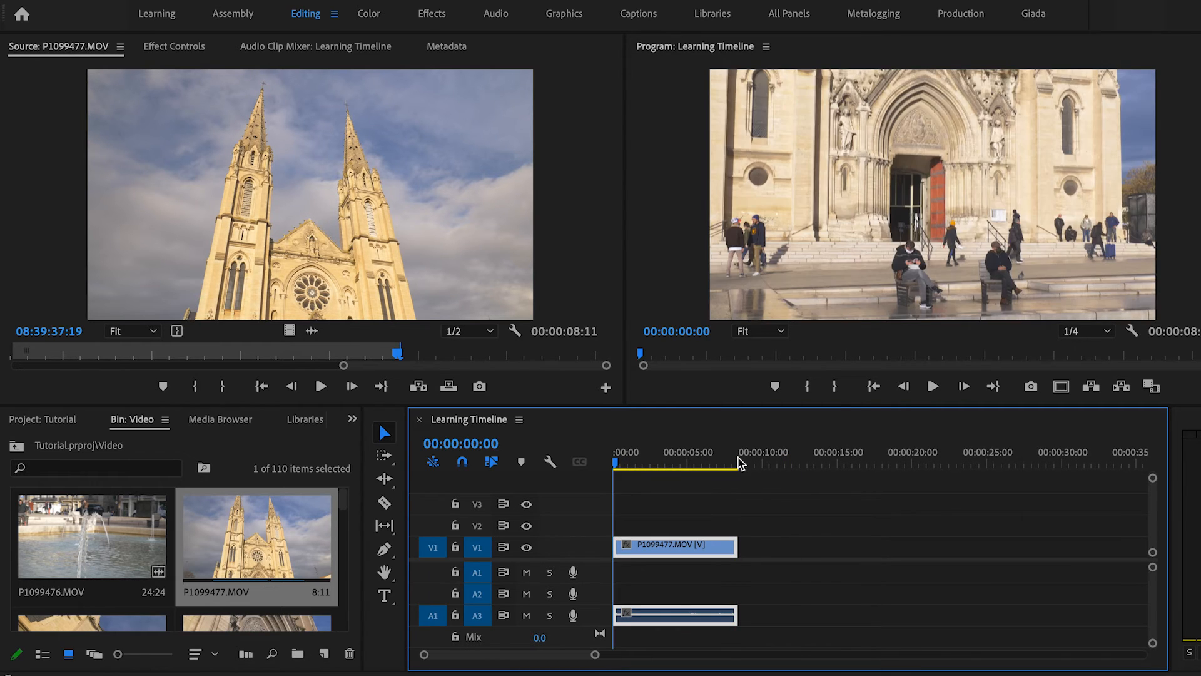
pyautogui.press('Down')
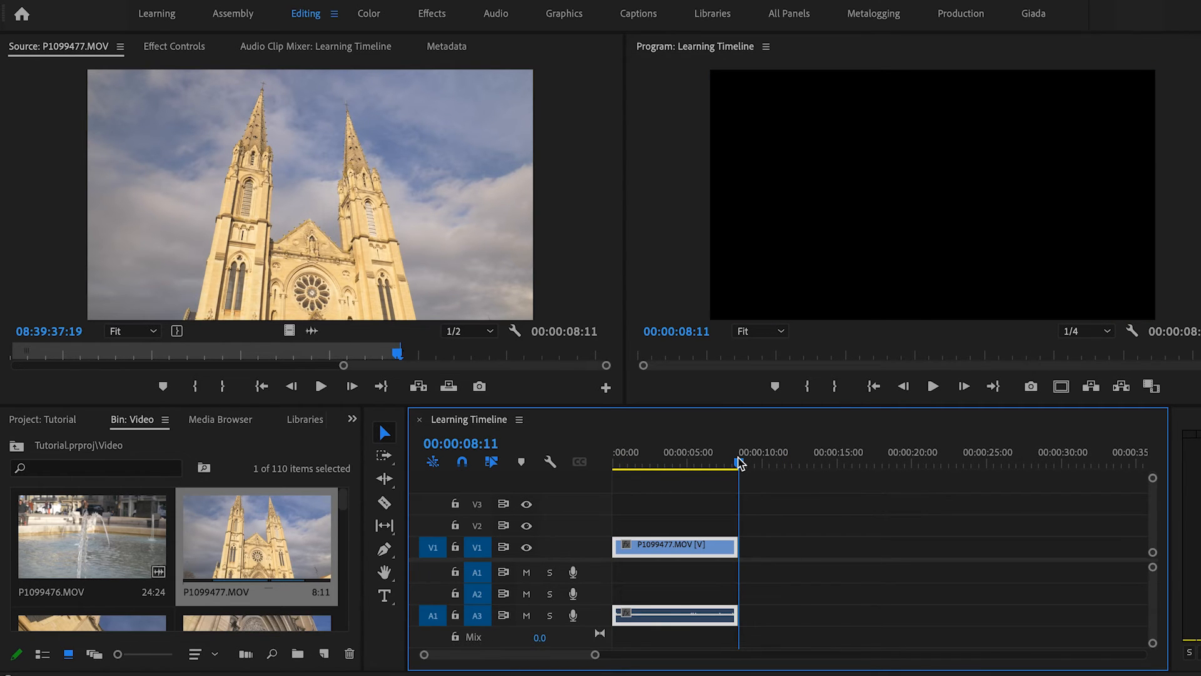
pyautogui.press('Up')
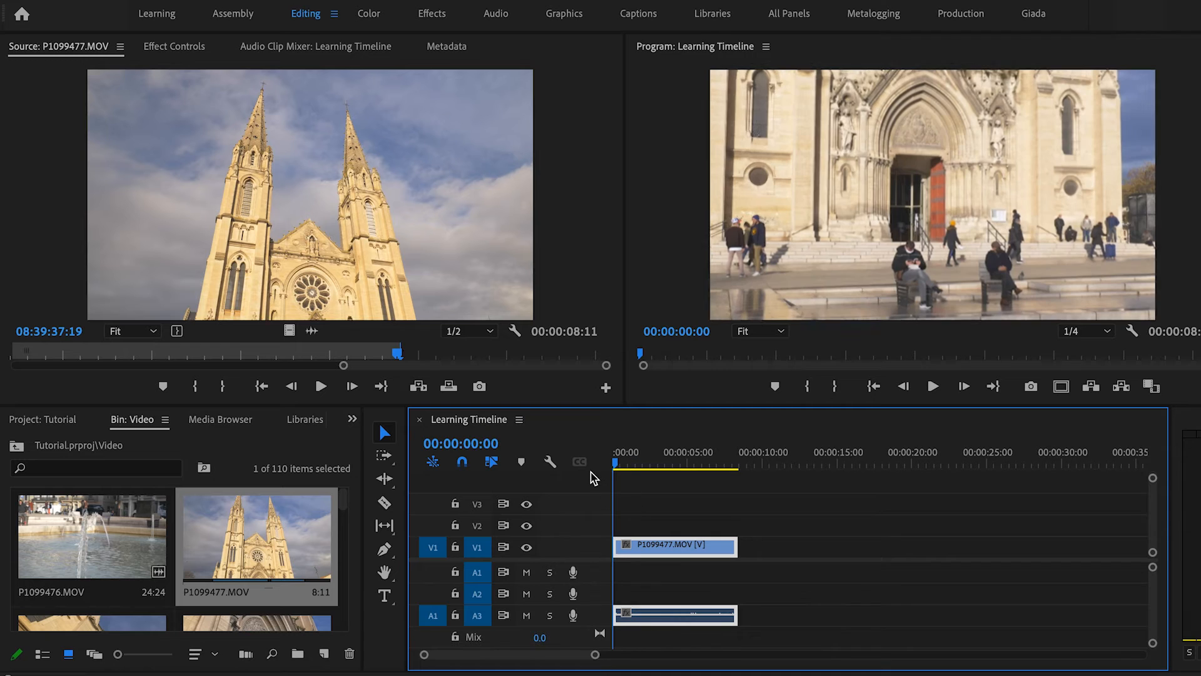
# Set the timeline clip's Scale to 50 in Effect Controls.
pyautogui.click(168, 48)
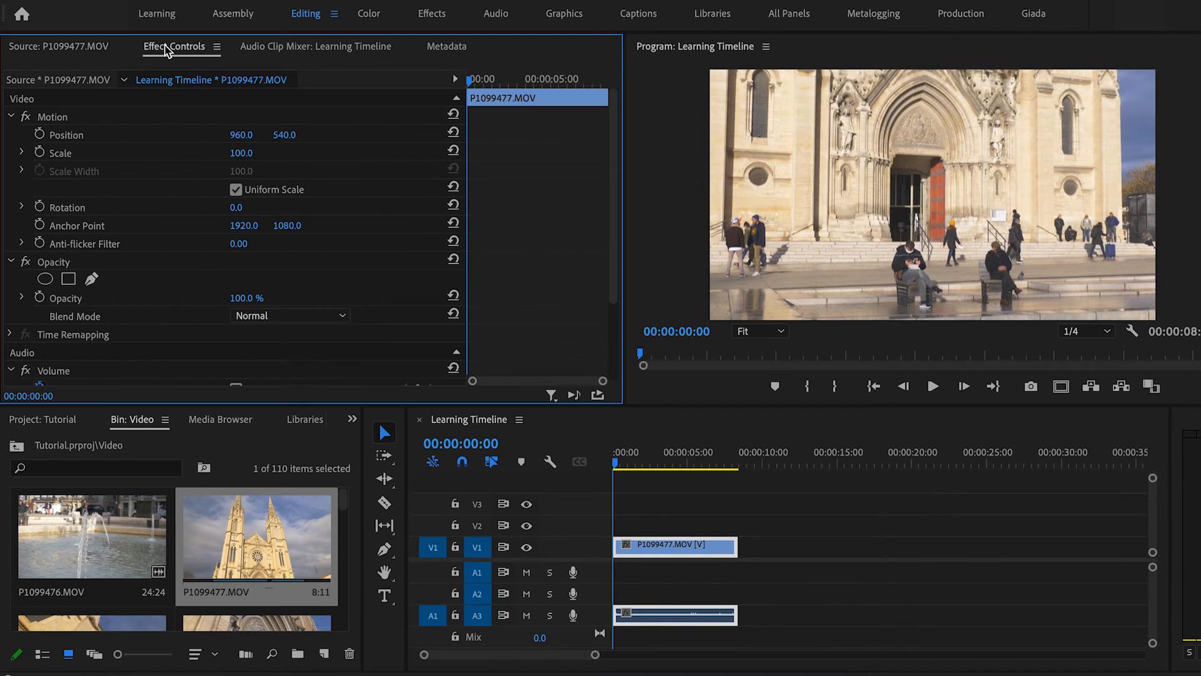
pyautogui.click(238, 153)
pyautogui.write('50')
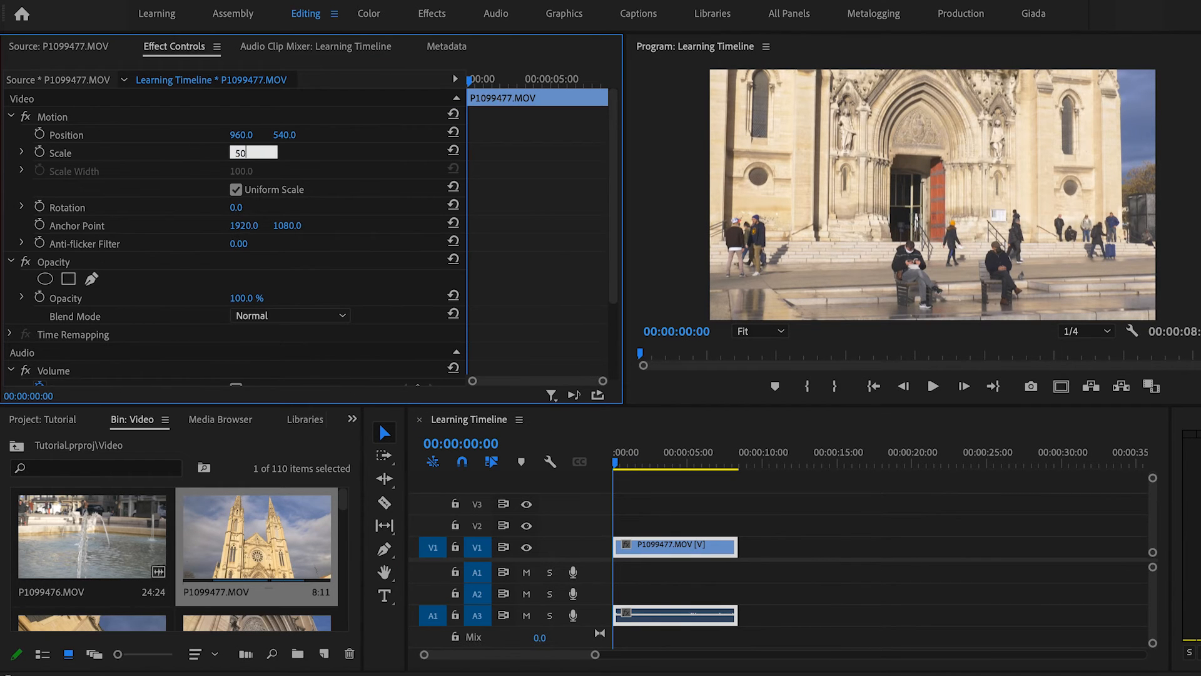
pyautogui.press('Return')
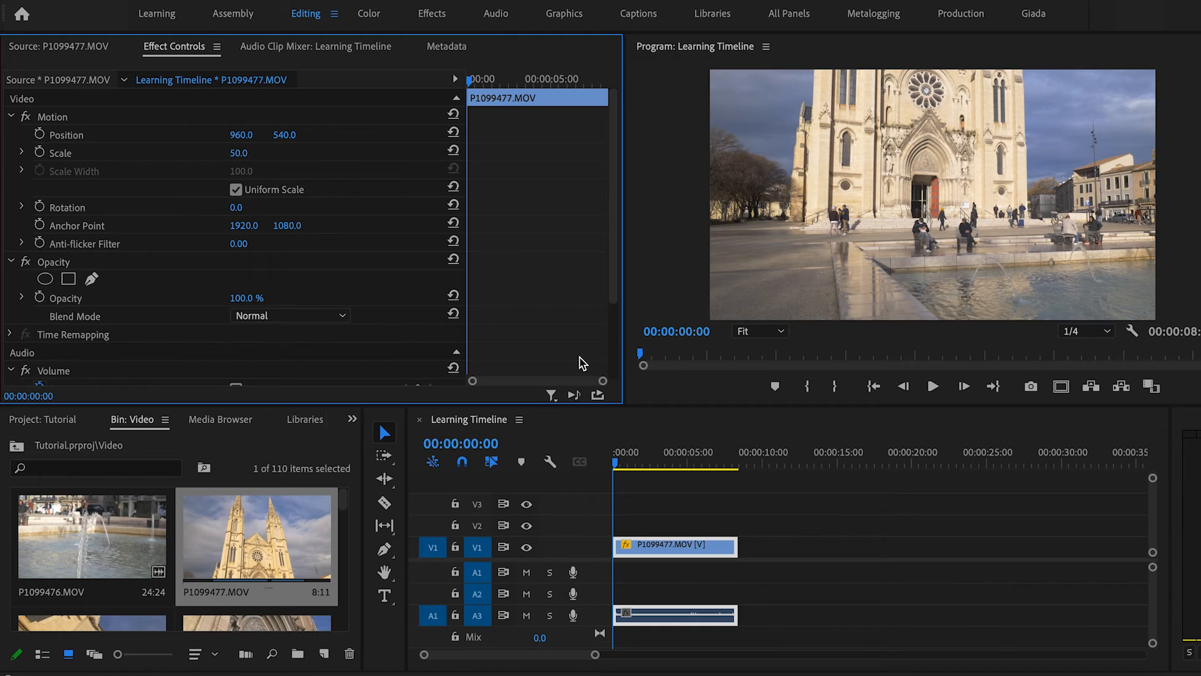
# Play back the sequence and trim the clip's end back to the playhead at about 00:00:07:18.
pyautogui.click(617, 474)
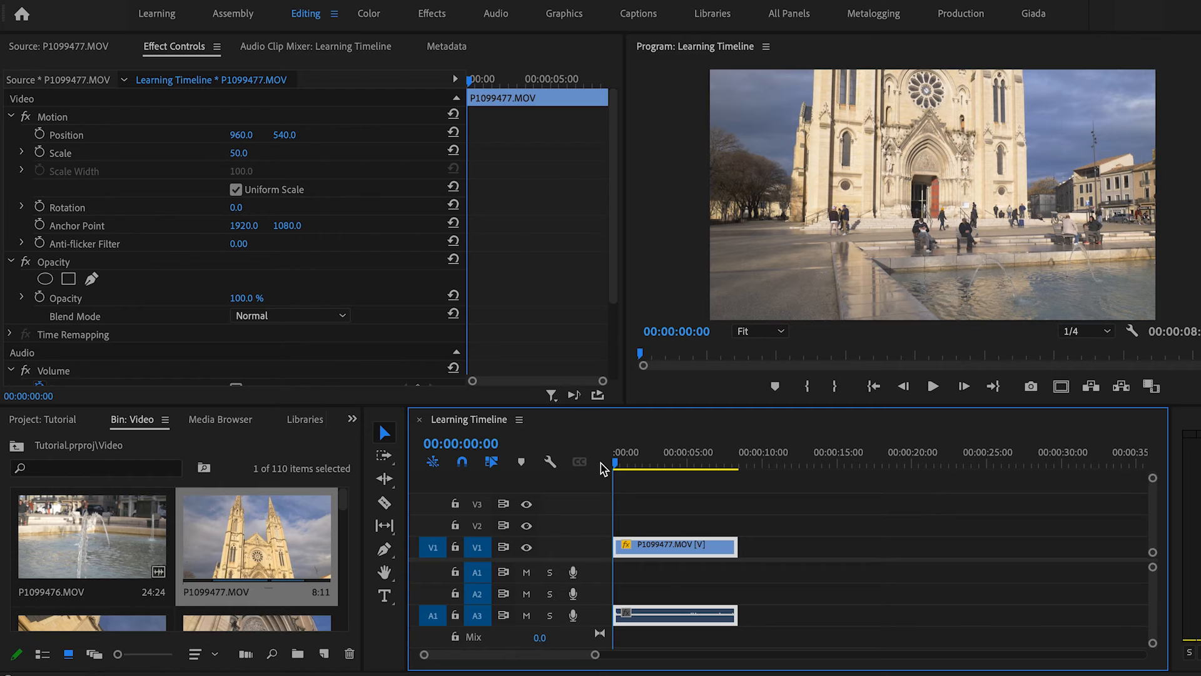
pyautogui.press('space')
pyautogui.press('space')
pyautogui.press('space')
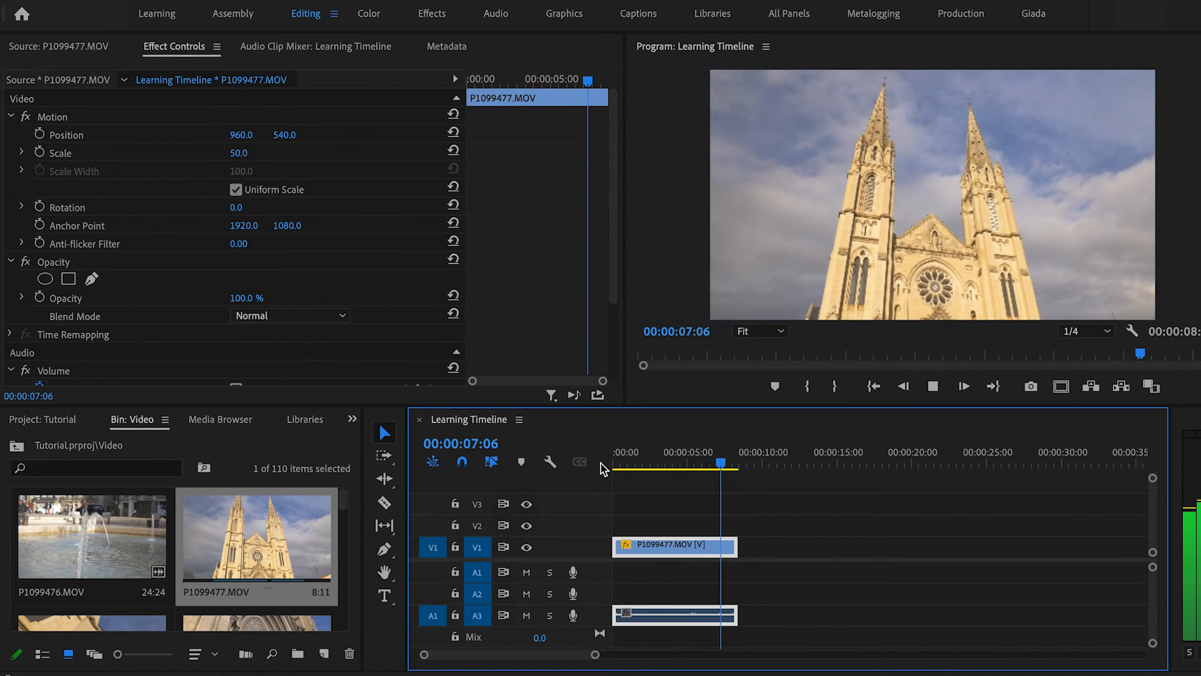
pyautogui.press('space')
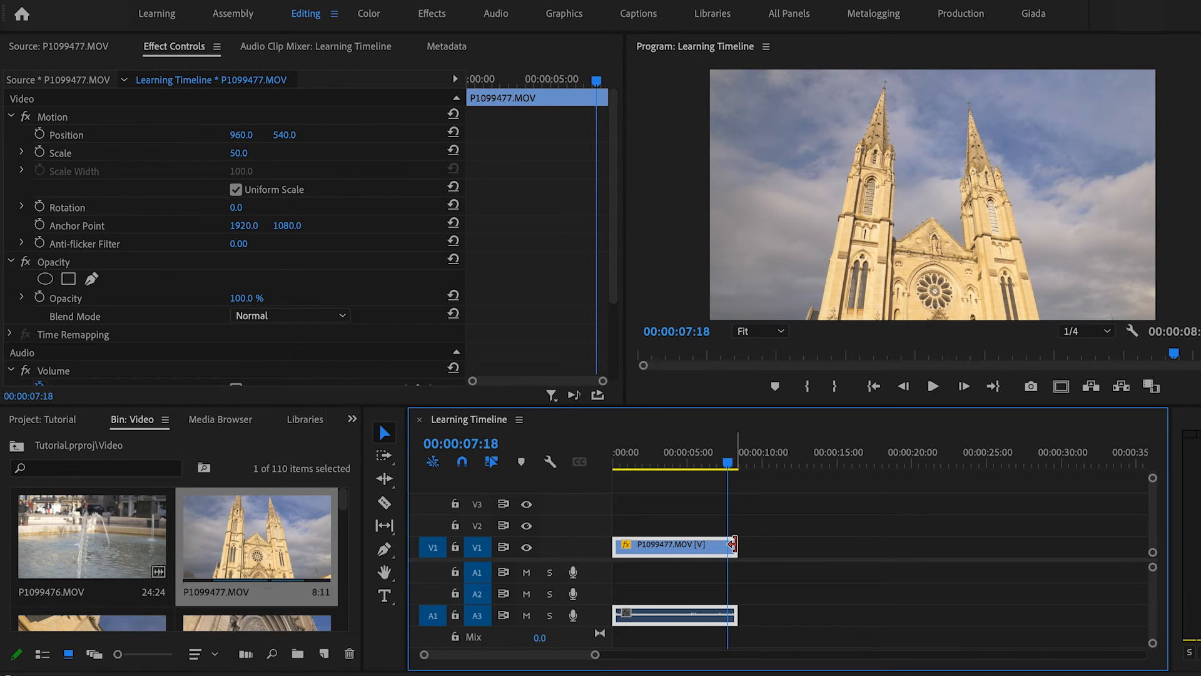
pyautogui.moveTo(733, 545); pyautogui.dragTo(726, 545)
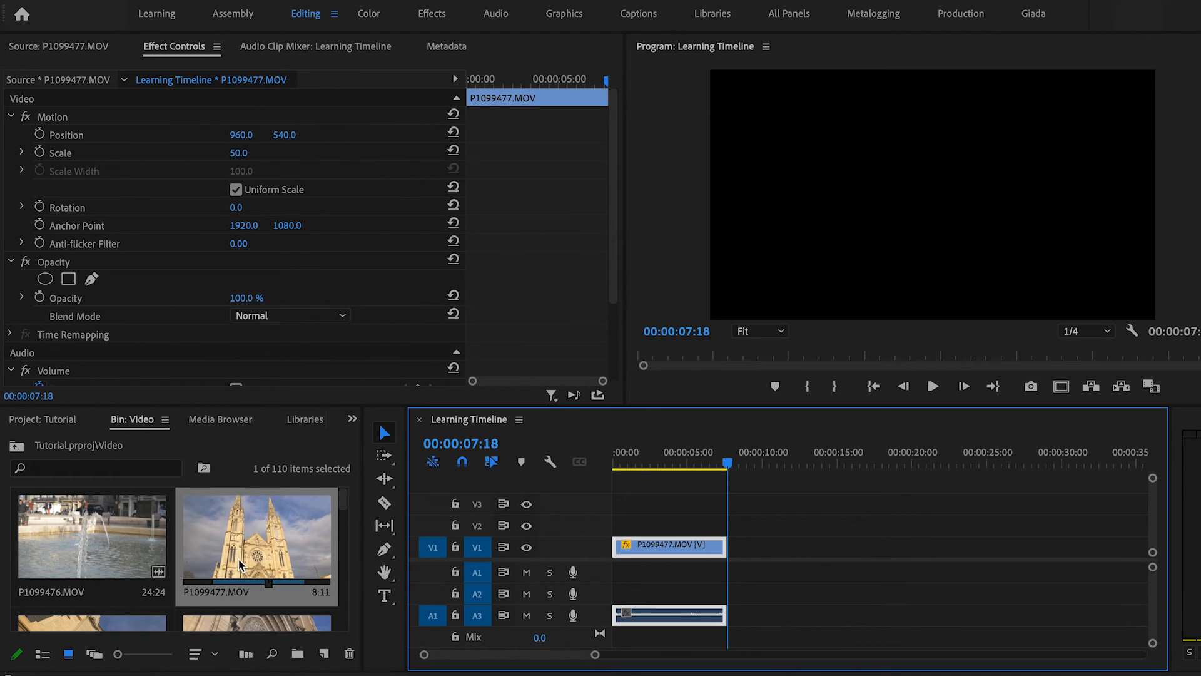
# Browse the Video bin and preview clips P1099479 and P1099478 in the Source monitor.
pyautogui.scroll(-1, 240, 565)
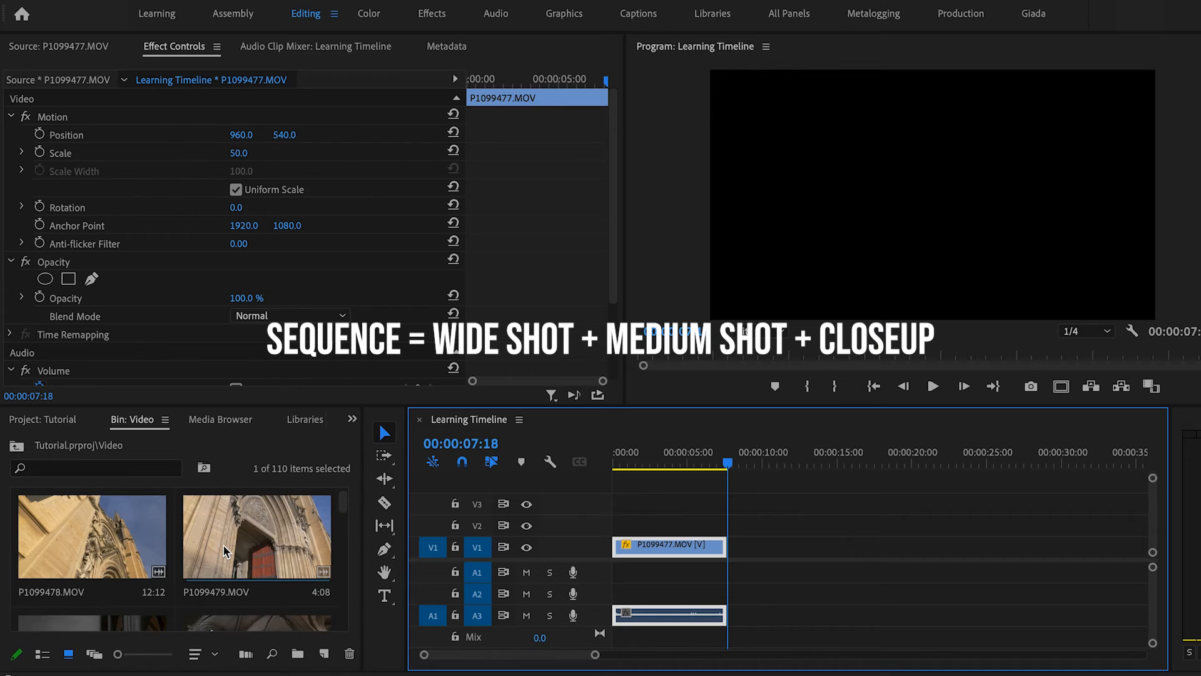
pyautogui.doubleClick(224, 550)
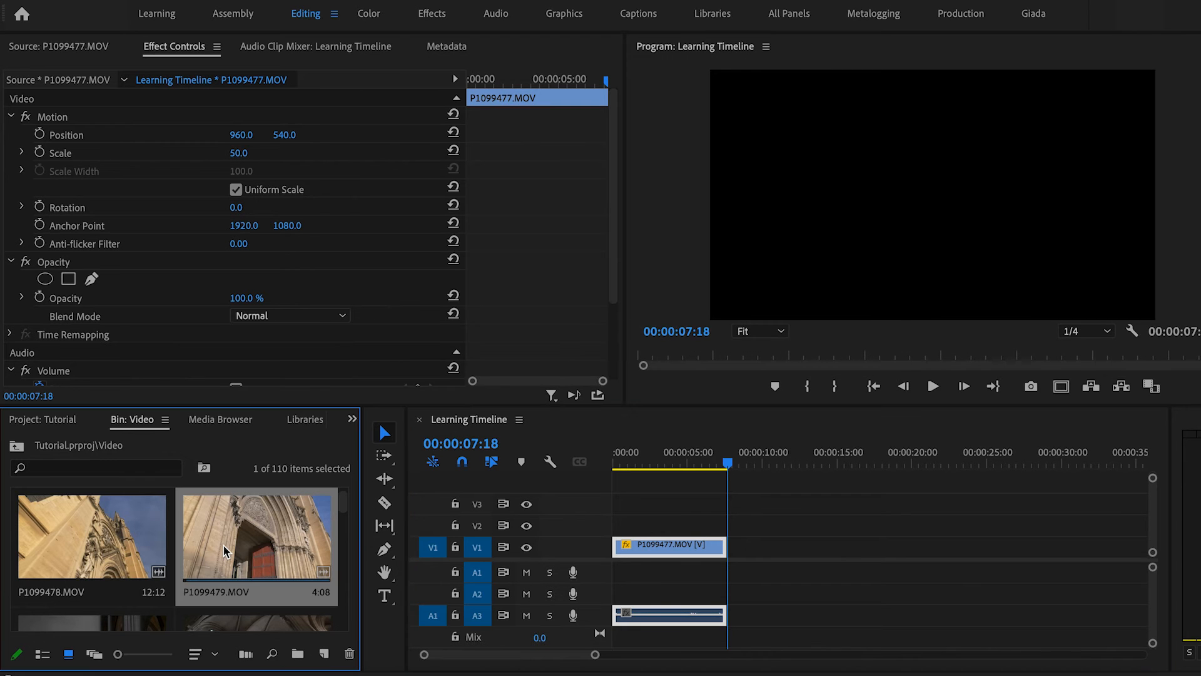
pyautogui.moveTo(158, 353); pyautogui.dragTo(386, 354)
pyautogui.doubleClick(77, 554)
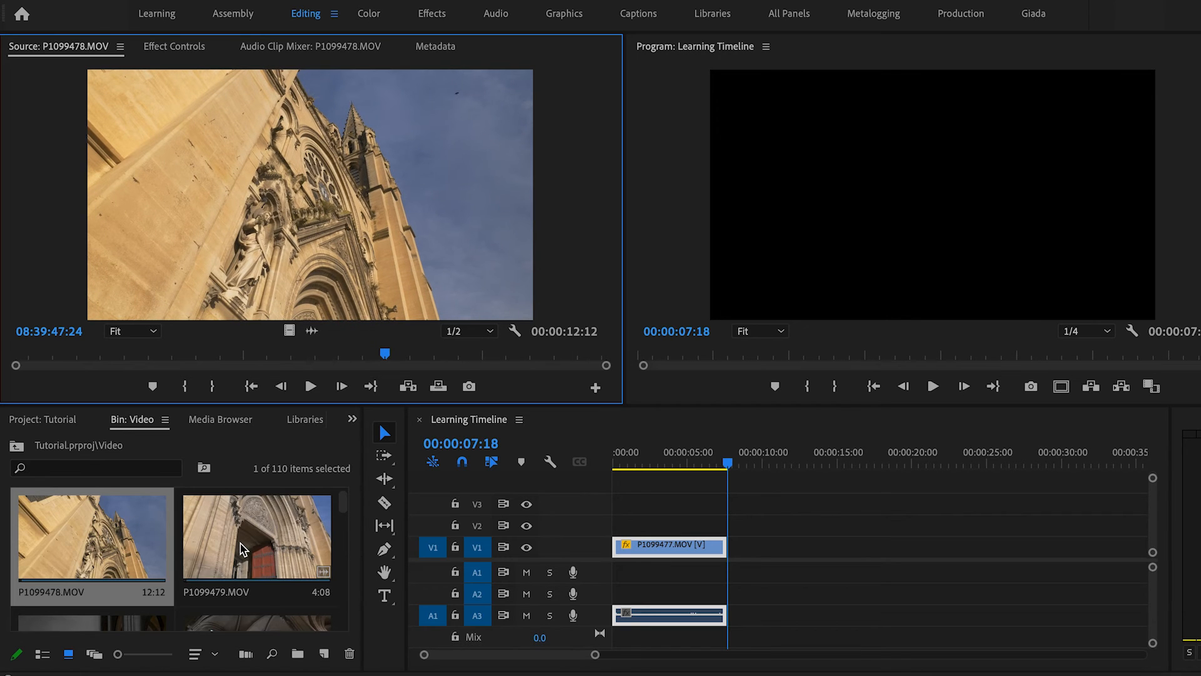
pyautogui.scroll(-1, 243, 550)
pyautogui.scroll(2, 243, 550)
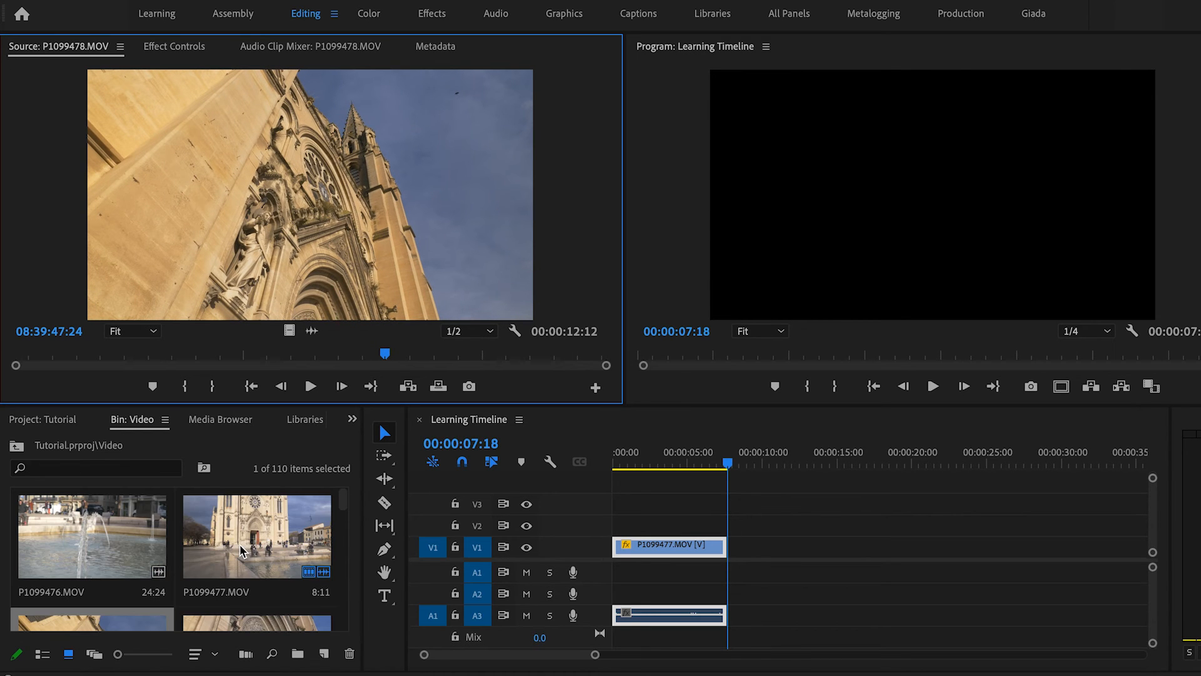
pyautogui.scroll(-9, 252, 548)
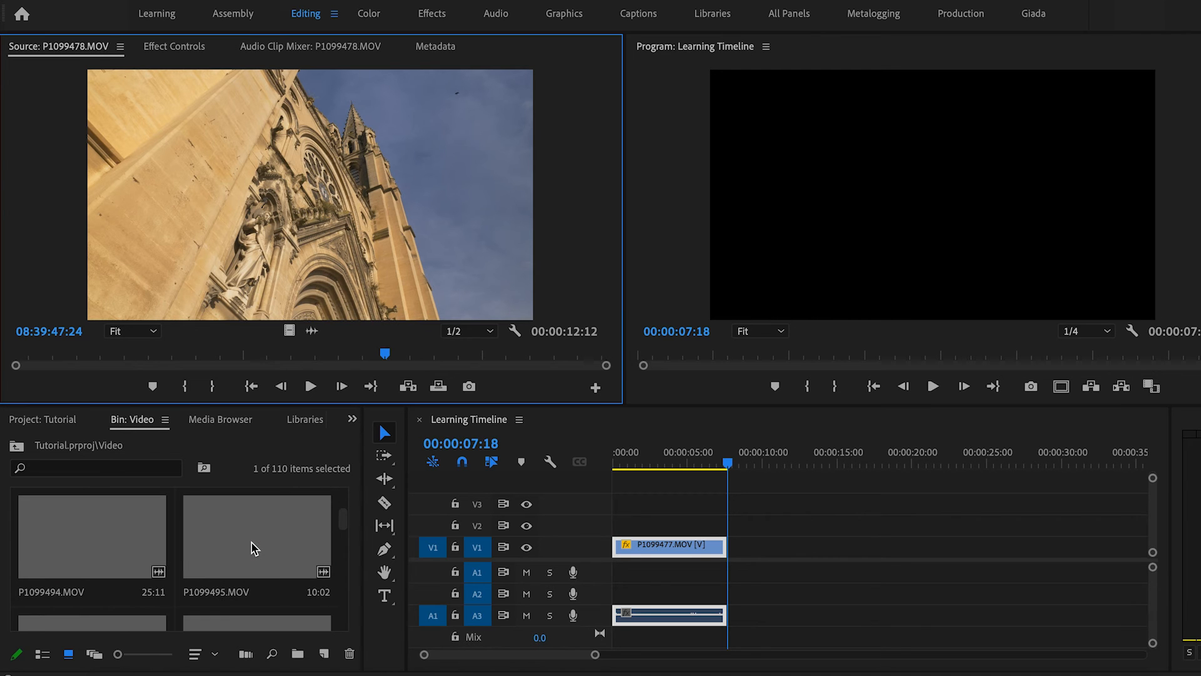
pyautogui.scroll(8, 252, 548)
pyautogui.moveTo(236, 353); pyautogui.dragTo(485, 354)
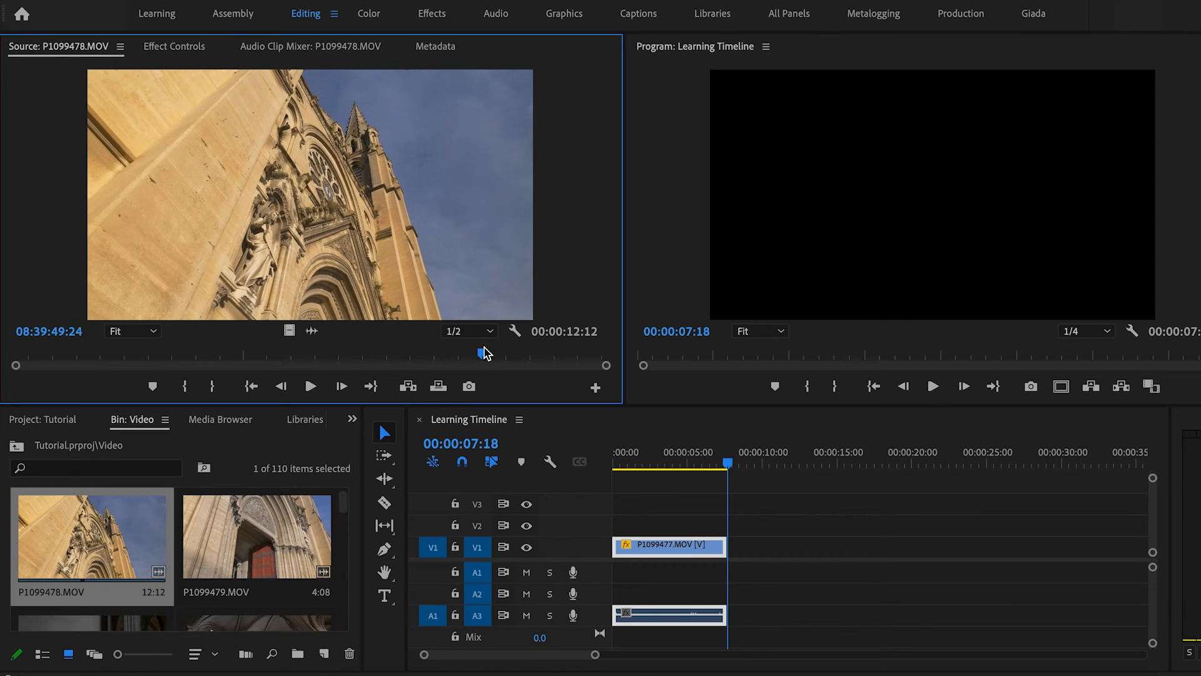
# Mark in and out points on clip P1099478 and overwrite that section at the start of the timeline.
pyautogui.moveTo(175, 354); pyautogui.dragTo(207, 355)
pyautogui.press('i')
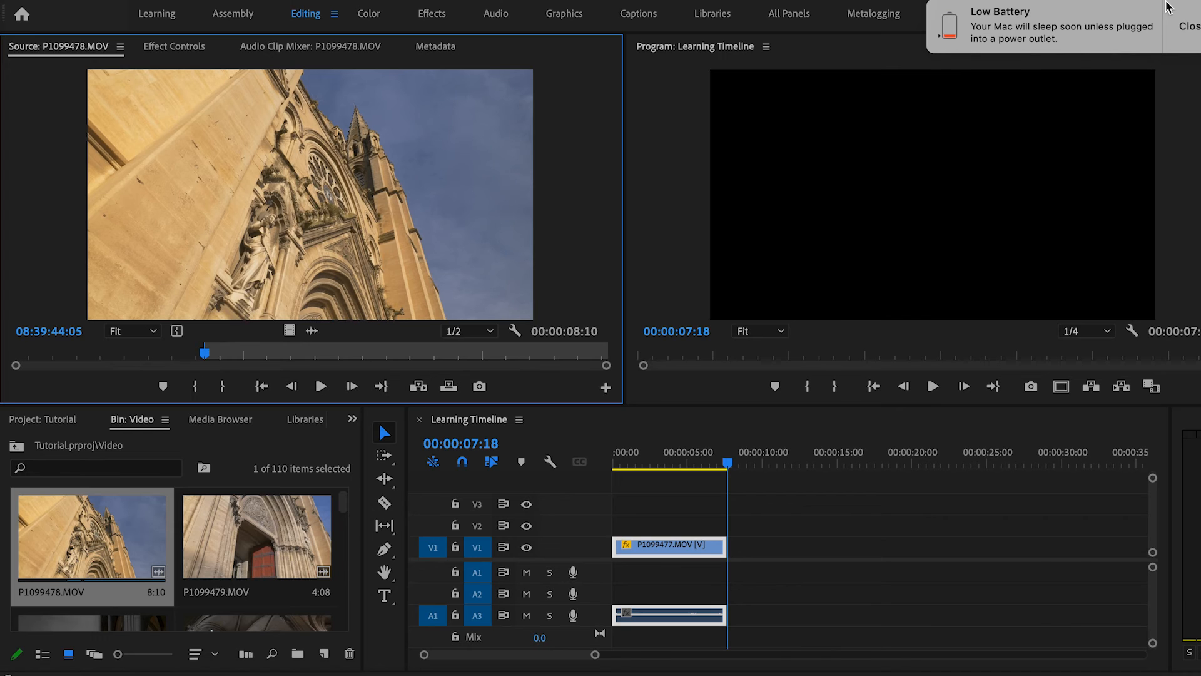
pyautogui.click(1185, 30)
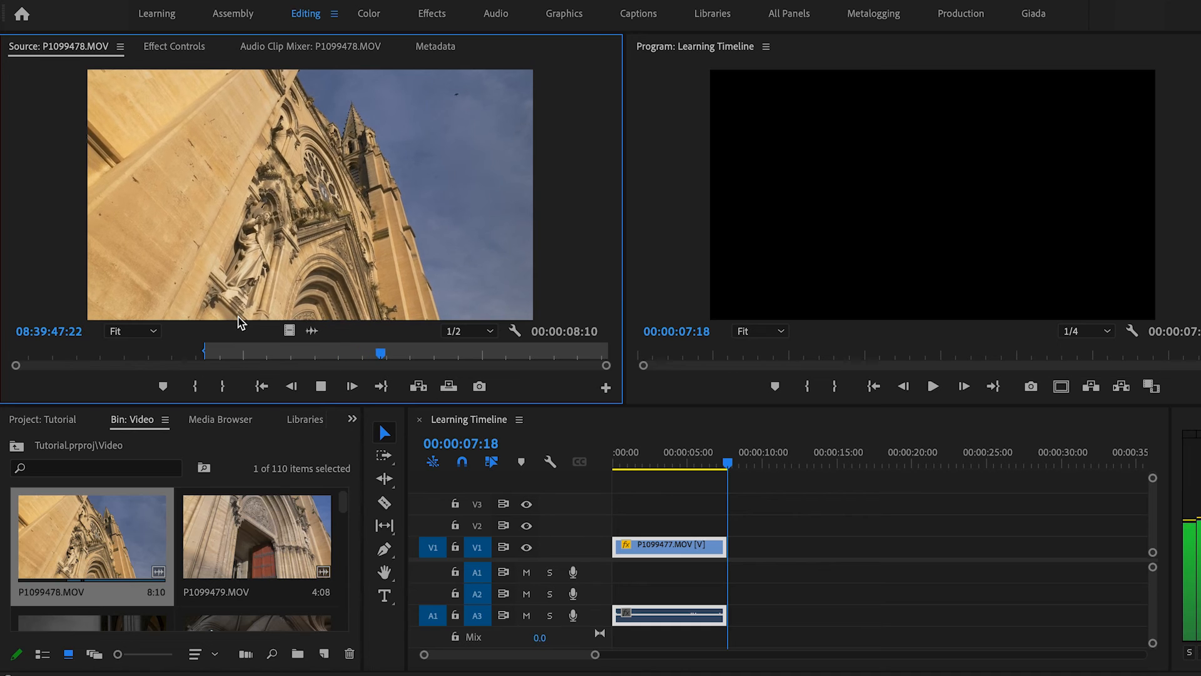
pyautogui.press('space')
pyautogui.click(303, 354)
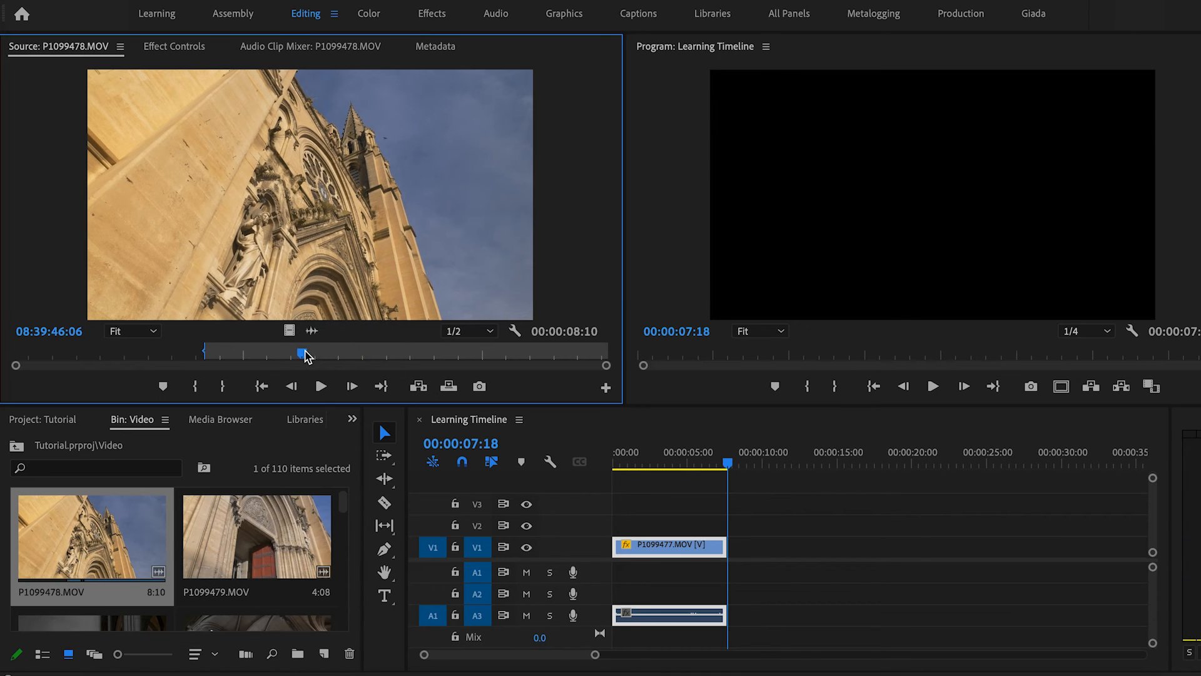
pyautogui.press('i')
pyautogui.click(391, 353)
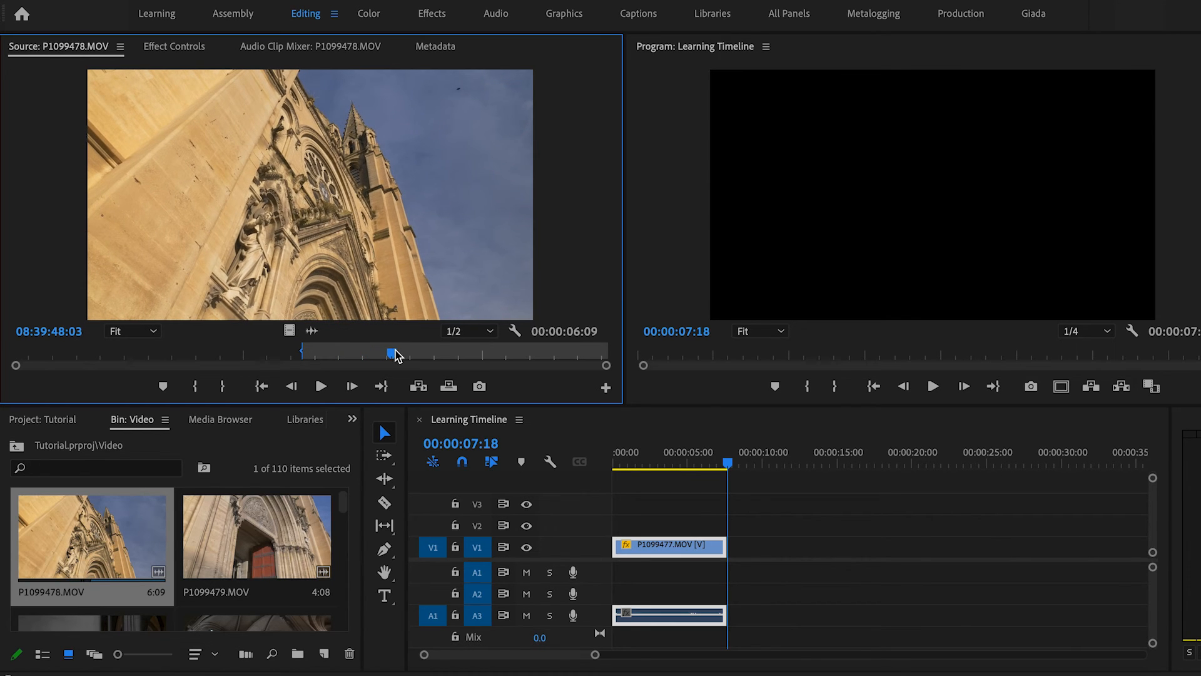
pyautogui.press('o')
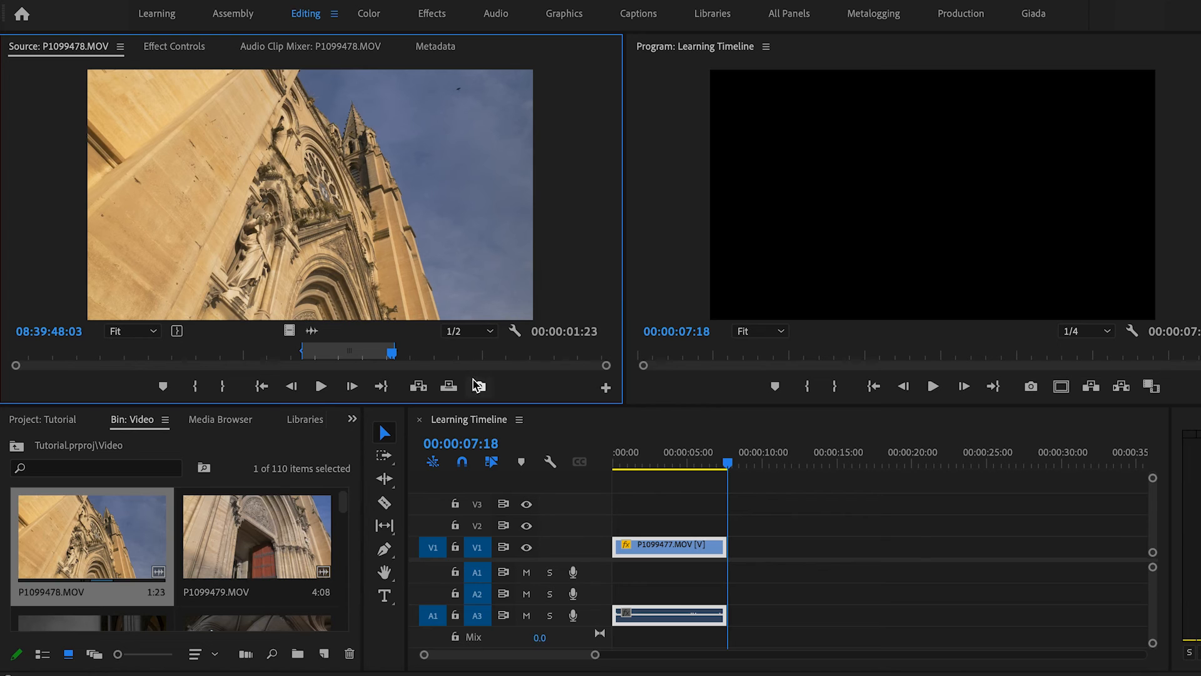
pyautogui.moveTo(654, 467); pyautogui.dragTo(584, 470)
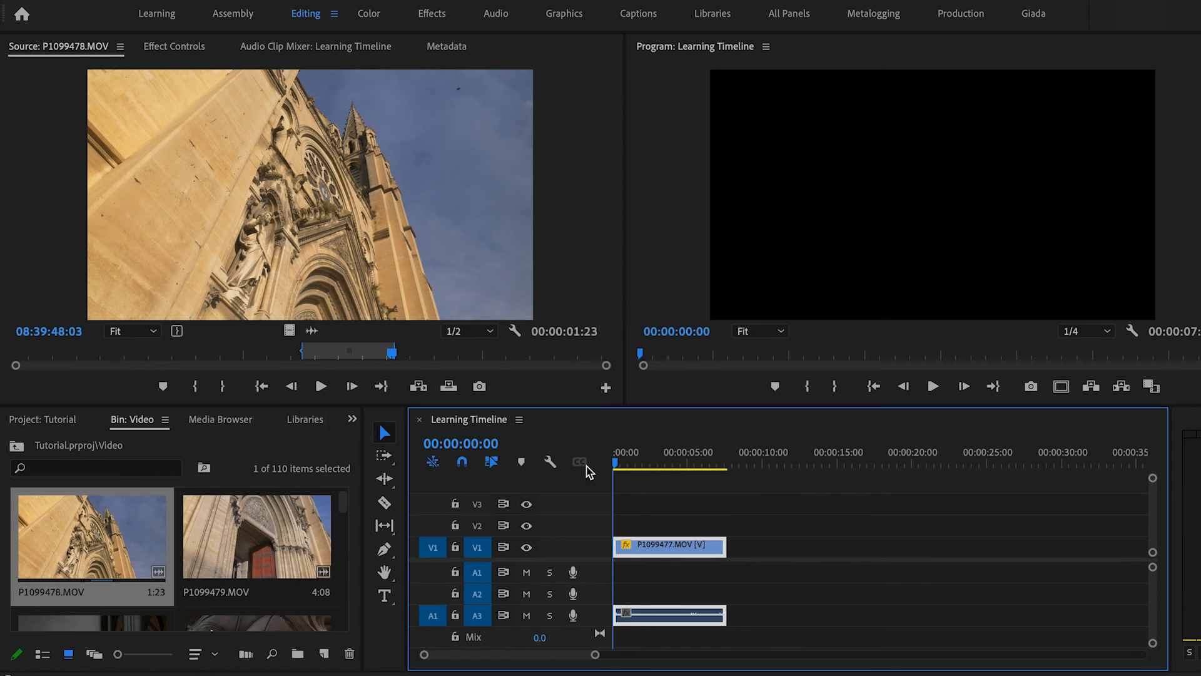
pyautogui.click(449, 388)
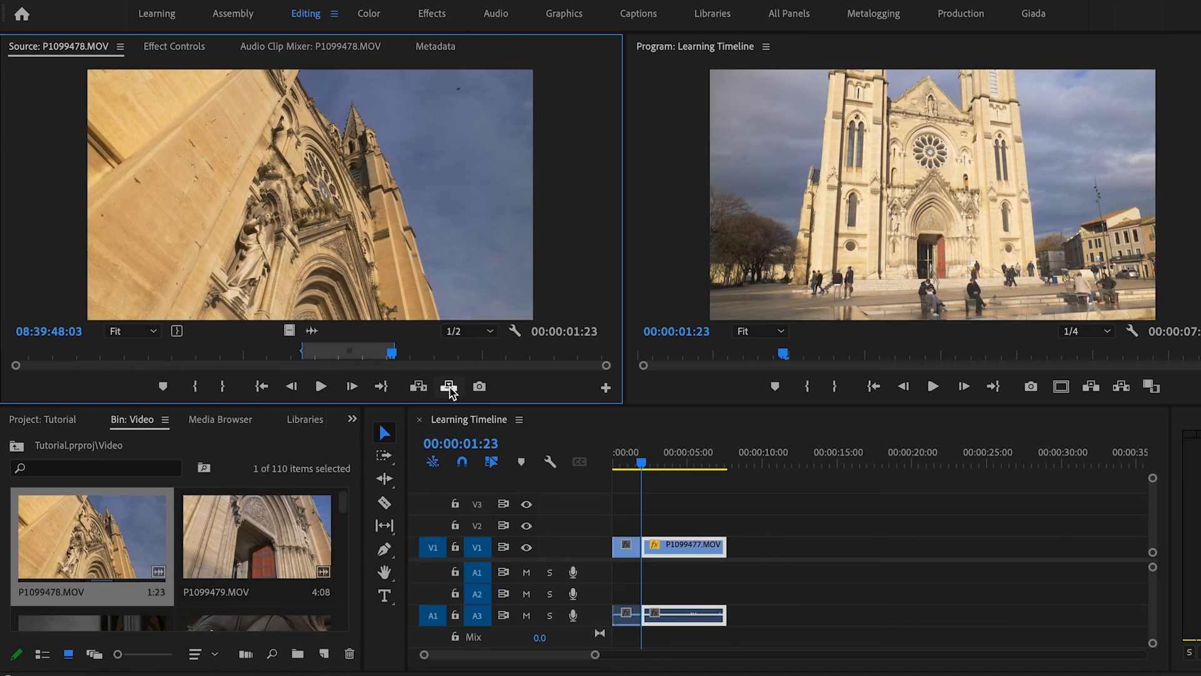
pyautogui.click(643, 463)
pyautogui.moveTo(617, 466); pyautogui.dragTo(643, 463)
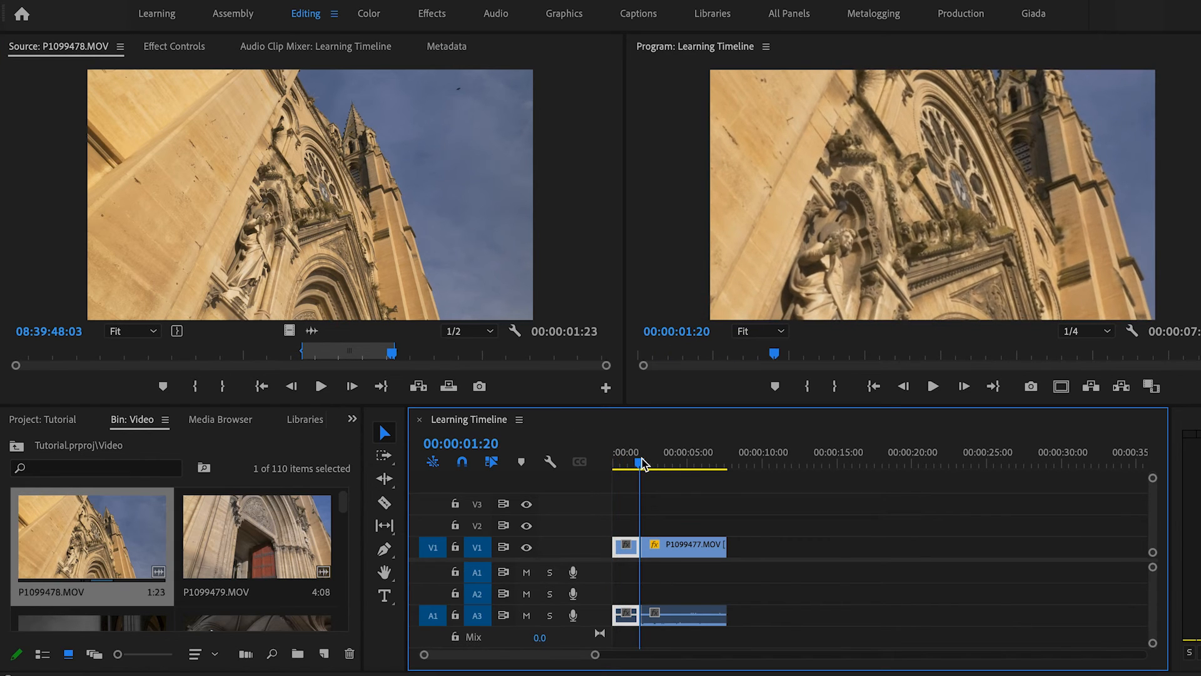
# Undo the P1099478 overwrite at the start of the sequence.
pyautogui.press('Right')
pyautogui.hotkey('ctrl', 'z')
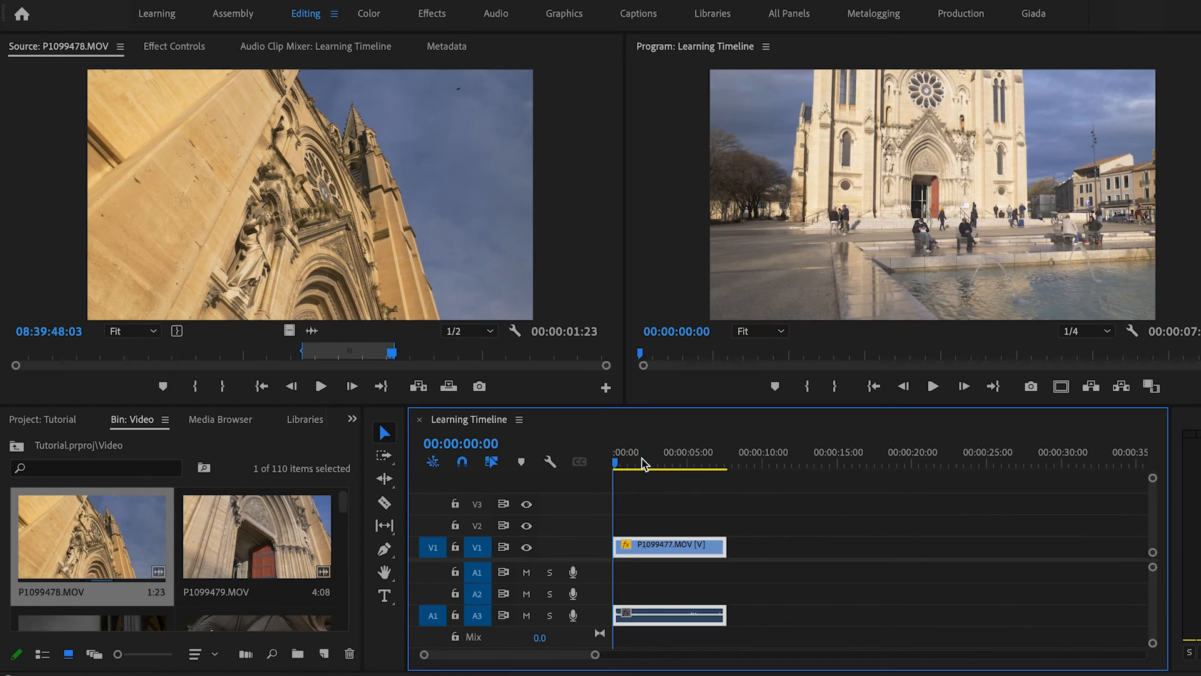
pyautogui.click(419, 387)
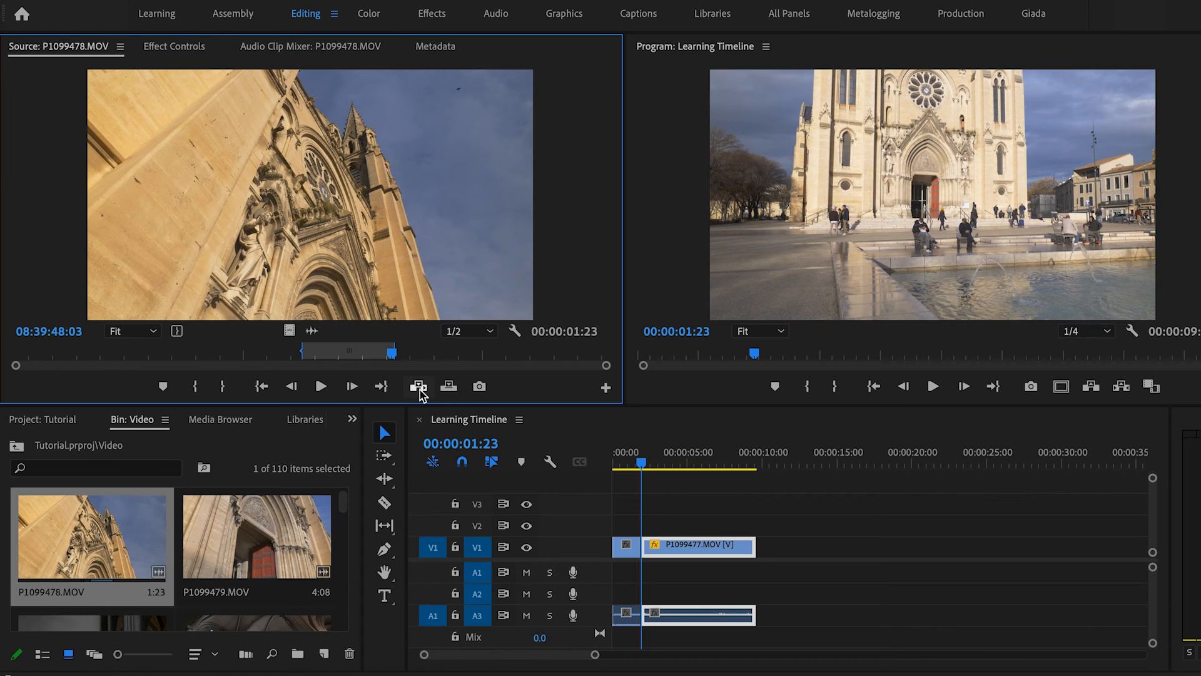
pyautogui.hotkey('ctrl', 'z')
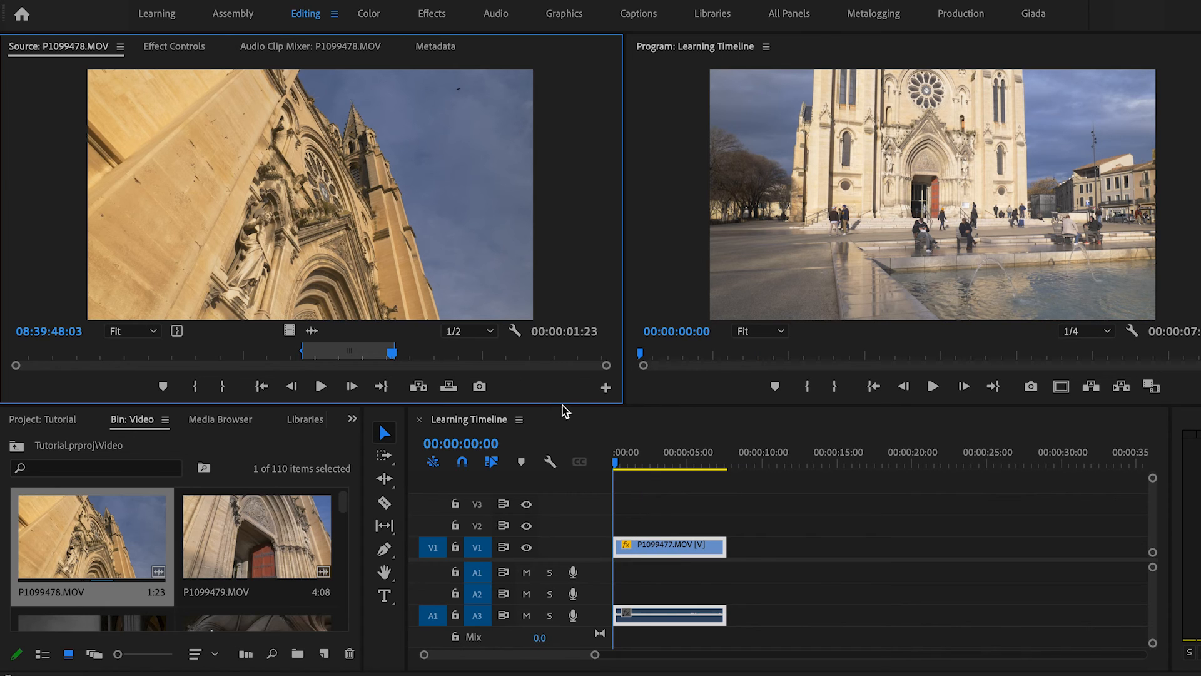
# Add the marked section of P1099478 to V1 right after the existing clip, at 00:00:07:18.
pyautogui.click(647, 467)
pyautogui.press('Down')
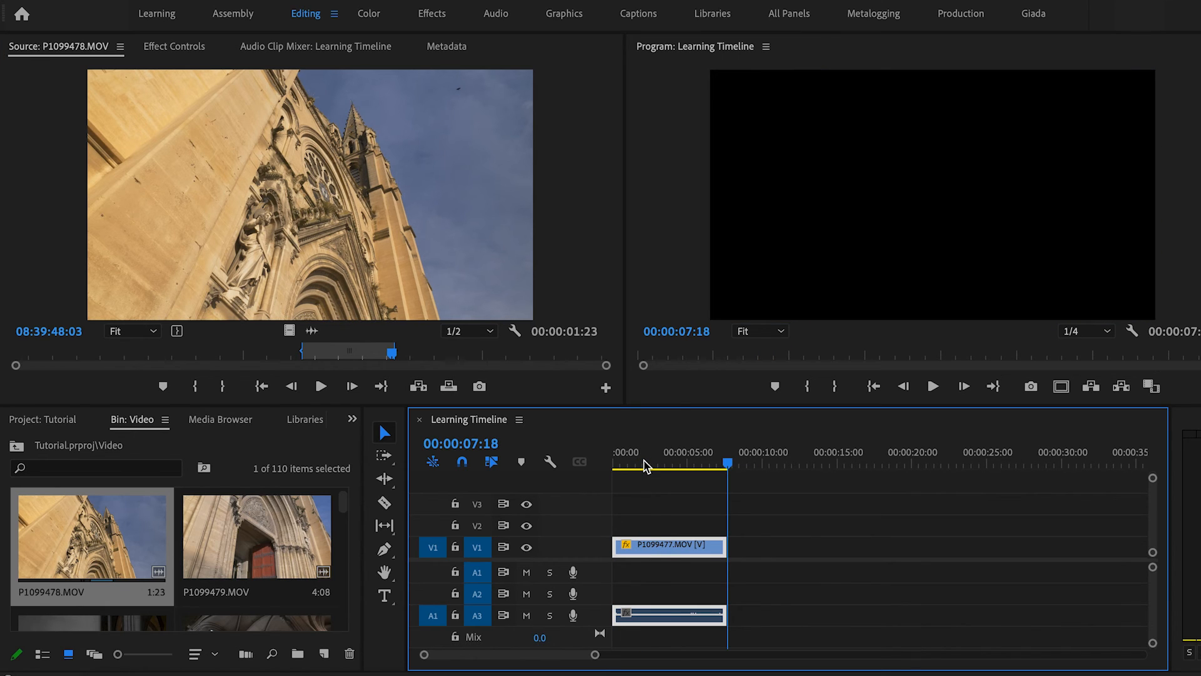
pyautogui.click(321, 207)
pyautogui.moveTo(465, 277); pyautogui.dragTo(740, 550)
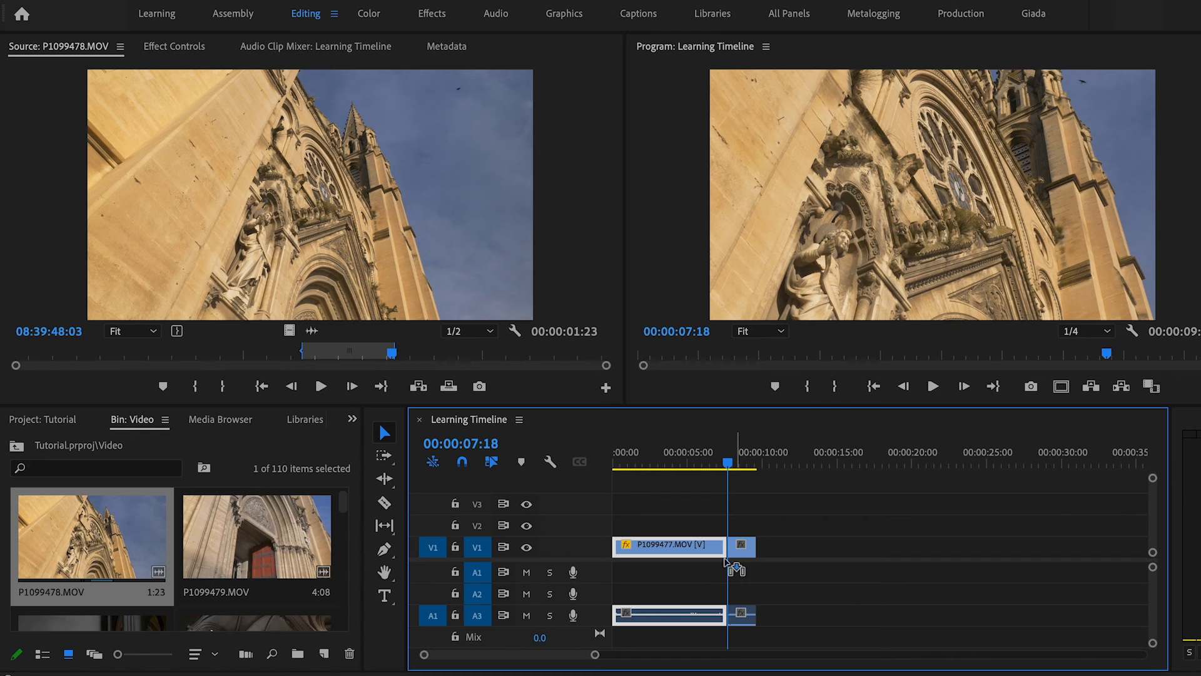
pyautogui.click(741, 458)
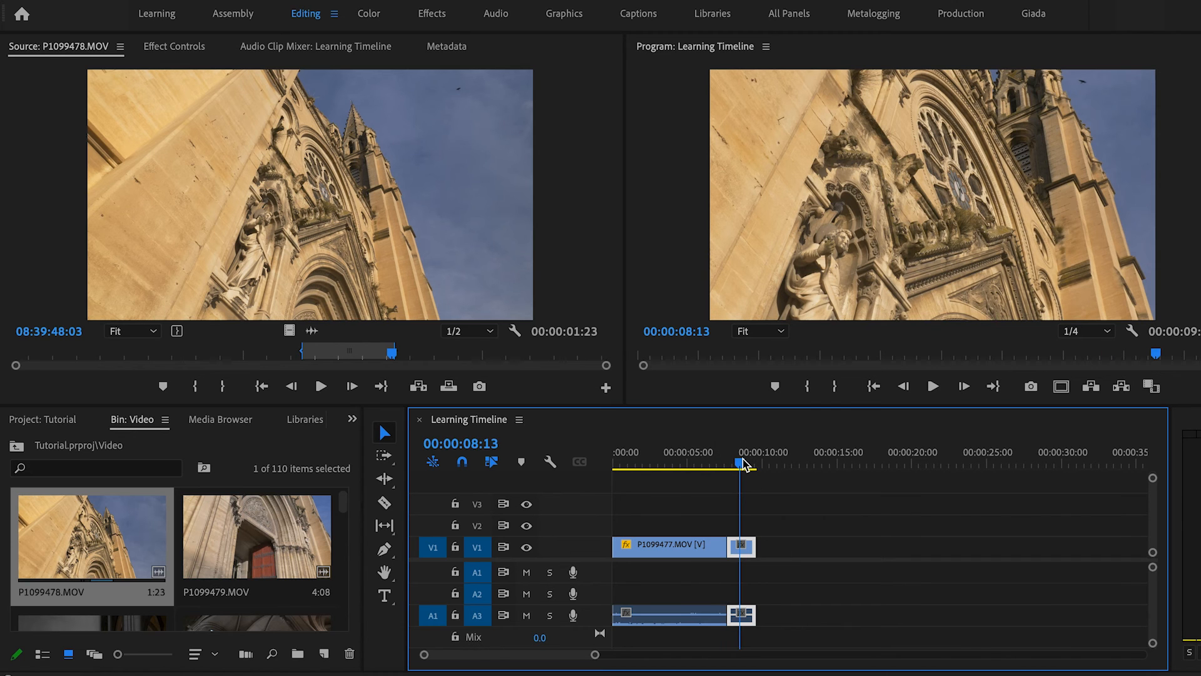
# Set the P1099478 clip's Scale to 50, then reset its Position and Scale.
pyautogui.click(174, 46)
pyautogui.click(250, 152)
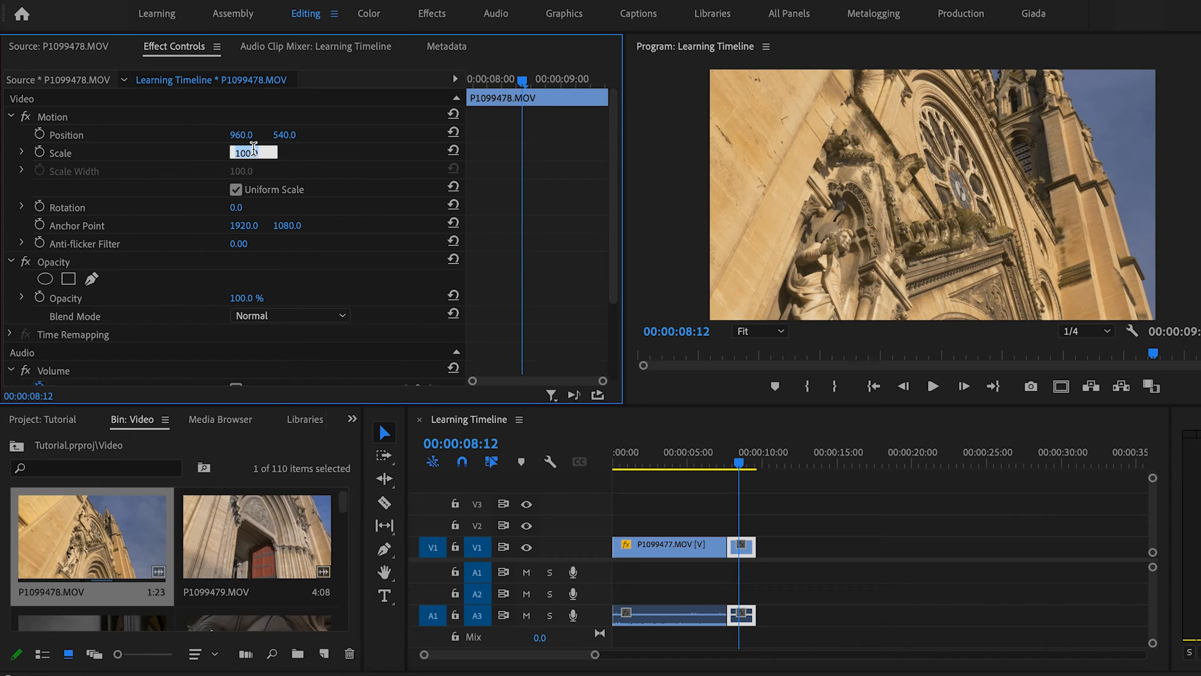
pyautogui.write('50')
pyautogui.press('Return')
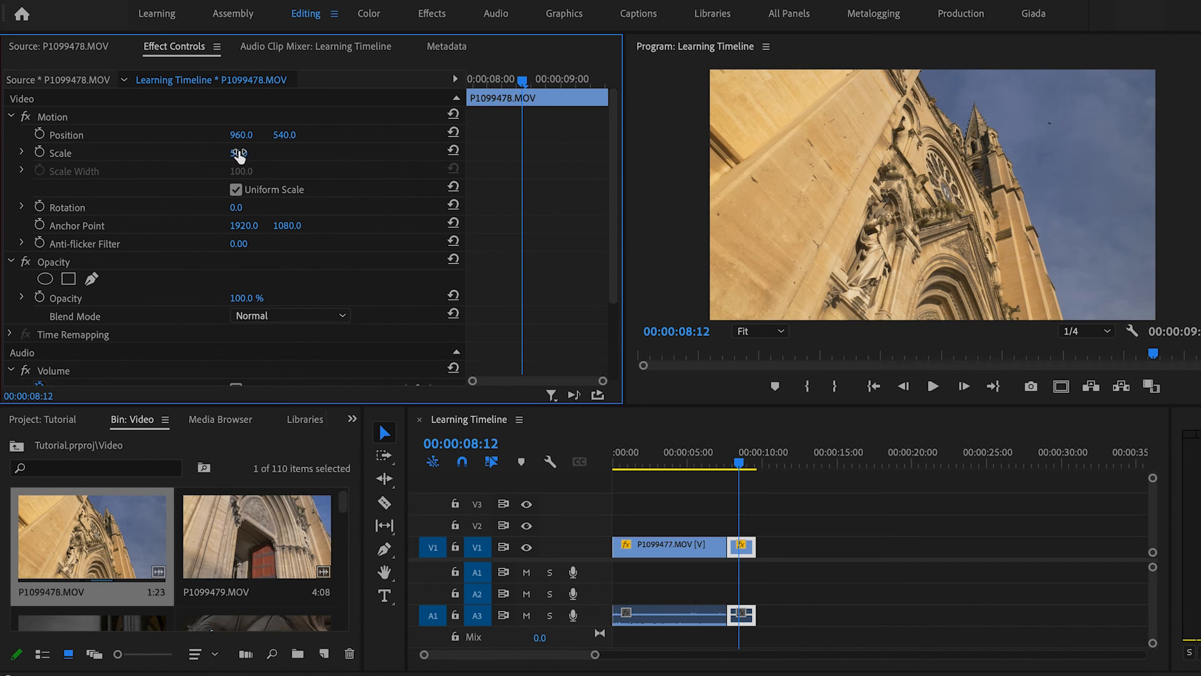
pyautogui.moveTo(244, 153)
pyautogui.mouseDown()
pyautogui.moveTo(292, 136)
pyautogui.moveTo(249, 135)
pyautogui.mouseUp()
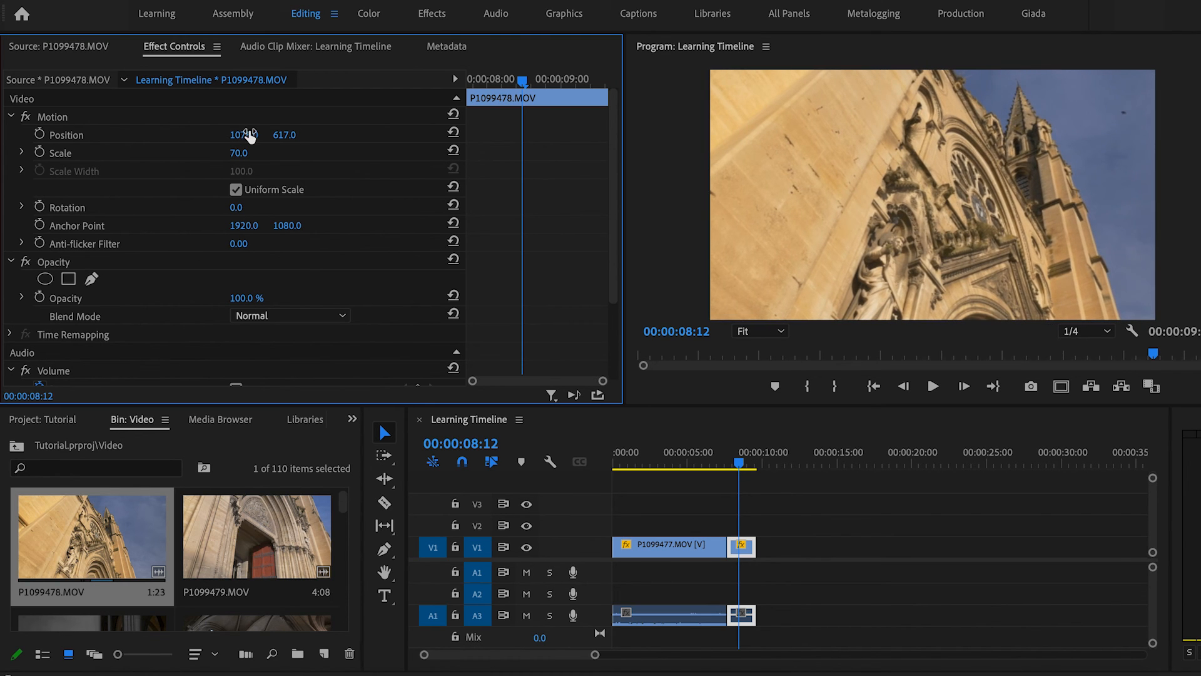
pyautogui.click(454, 133)
pyautogui.click(454, 151)
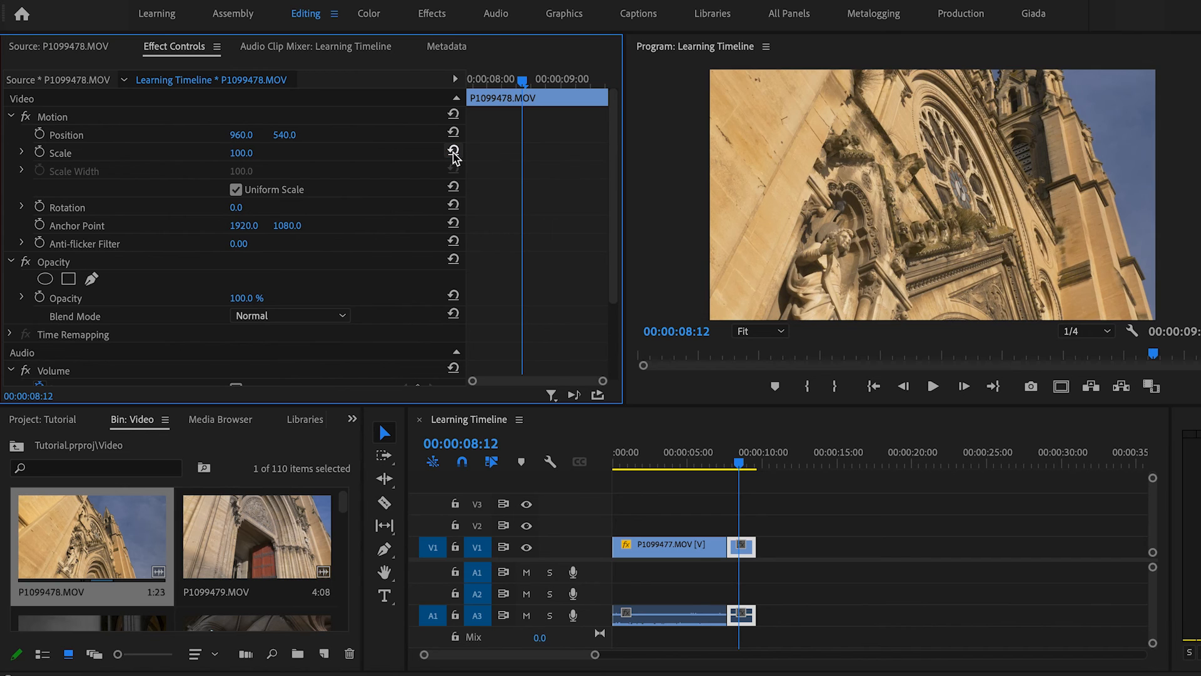
# Set the P1099478 clip's Scale to 50 in Effect Controls.
pyautogui.moveTo(746, 463)
pyautogui.mouseDown()
pyautogui.moveTo(720, 464)
pyautogui.moveTo(737, 464)
pyautogui.mouseUp()
pyautogui.click(254, 151)
pyautogui.write('50')
pyautogui.press('Return')
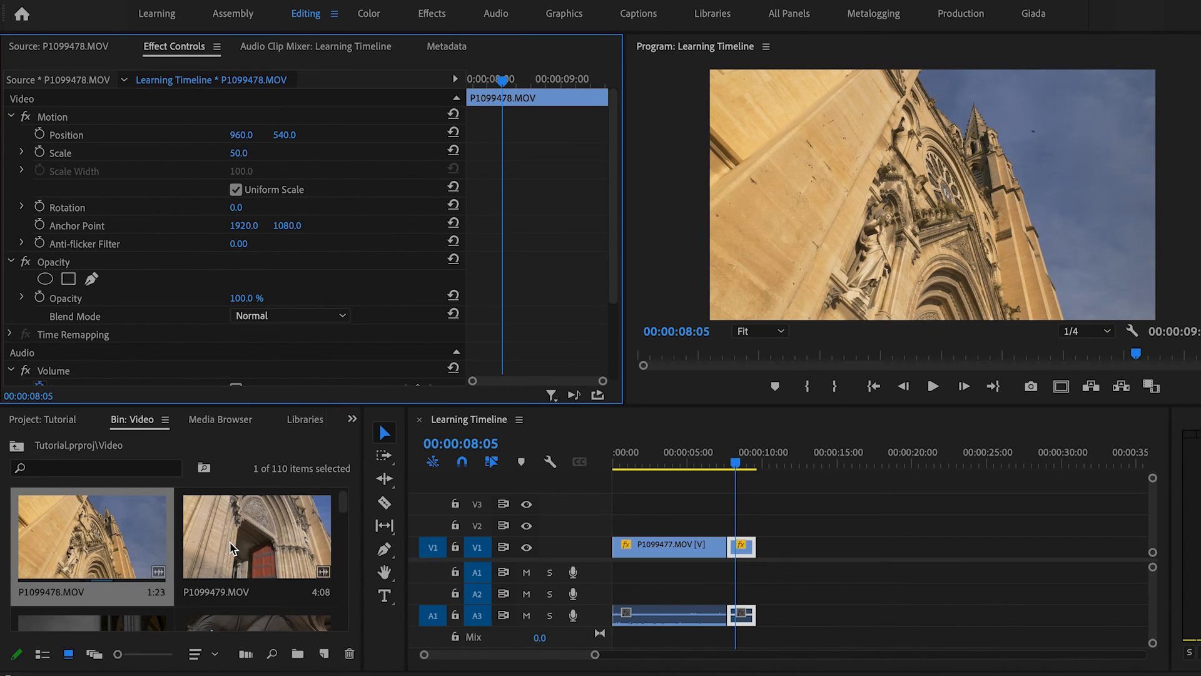
# Open P1099476 in the Source monitor and mark in and out points around a 00:00:03:03 fountain section.
pyautogui.scroll(2, 249, 544)
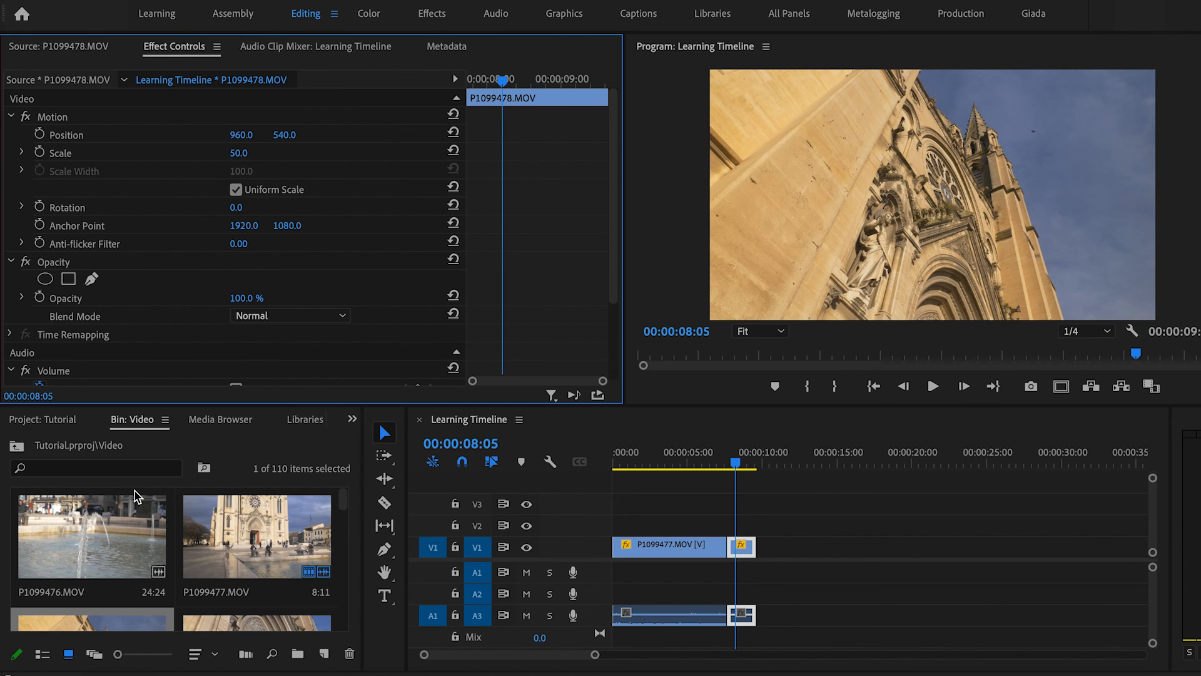
pyautogui.doubleClick(82, 551)
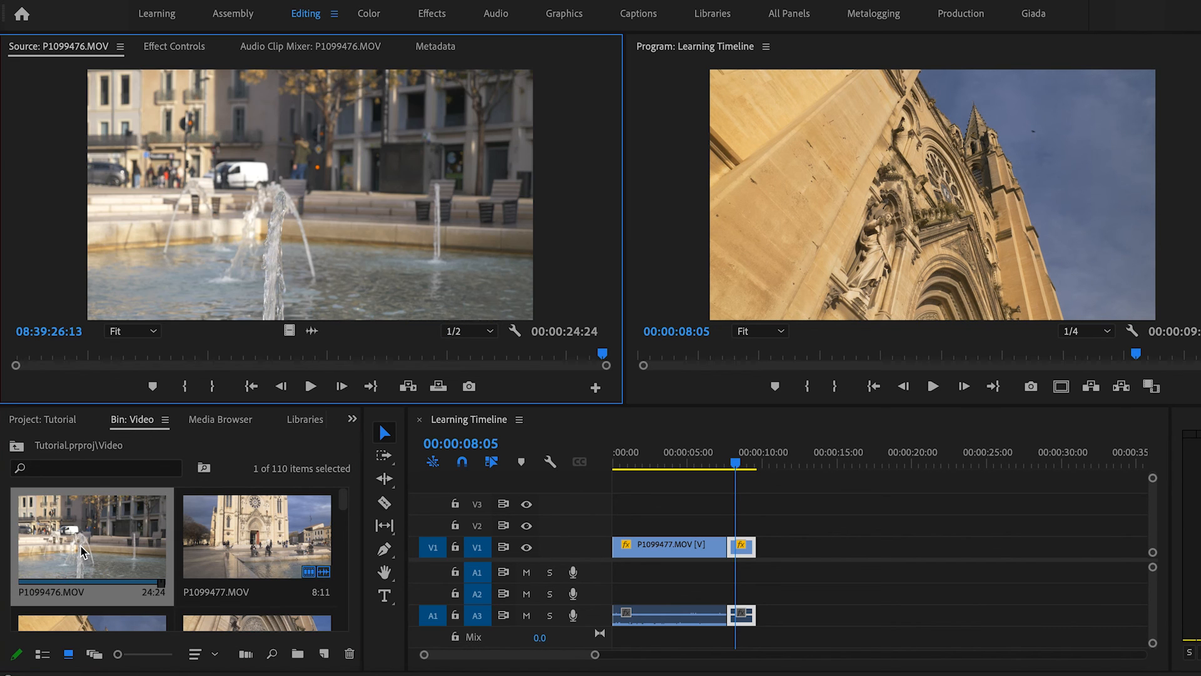
pyautogui.moveTo(204, 358); pyautogui.dragTo(338, 349)
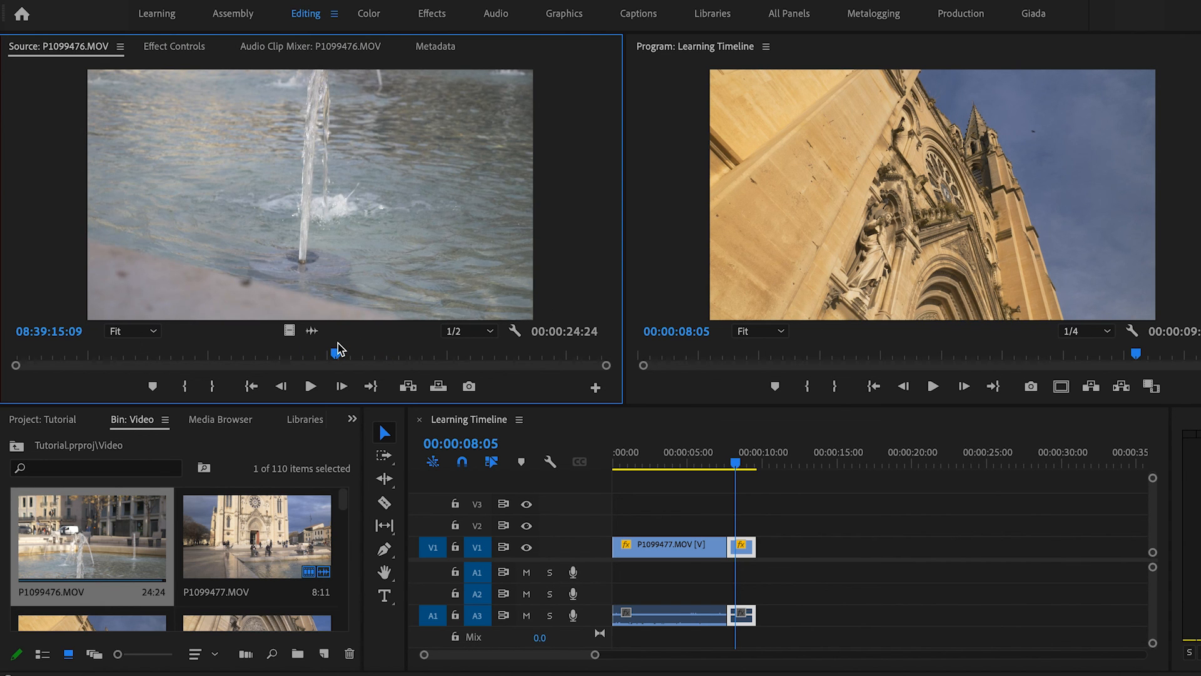
pyautogui.press('i')
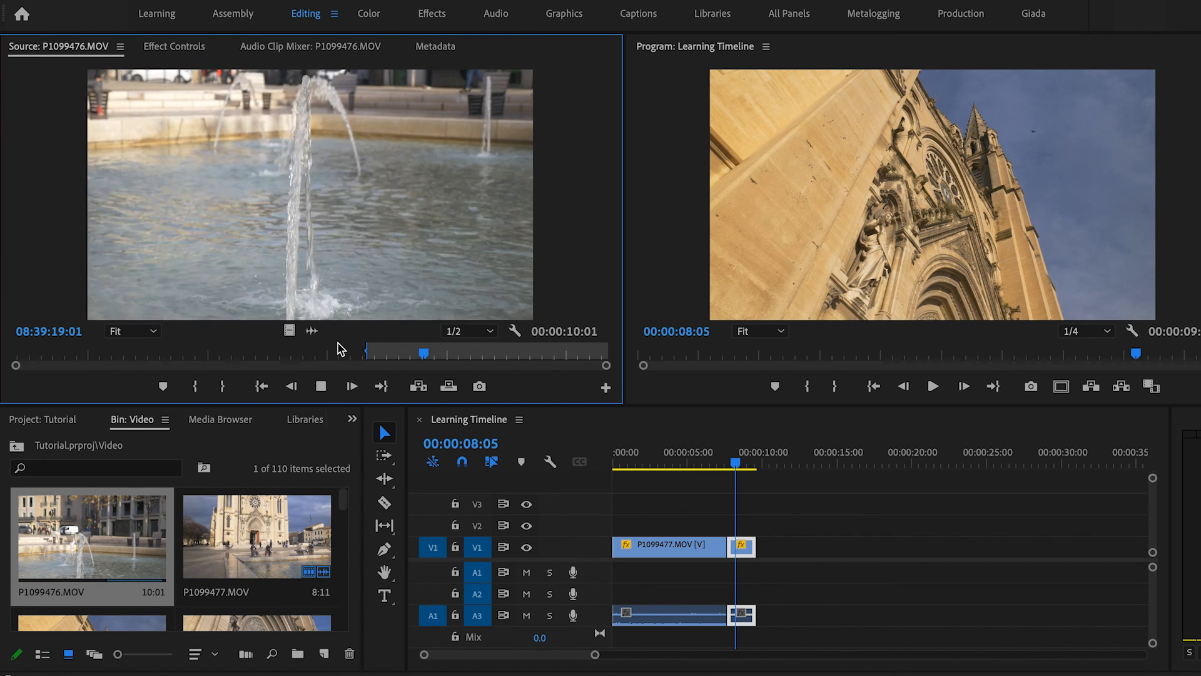
pyautogui.press('space')
pyautogui.press('o')
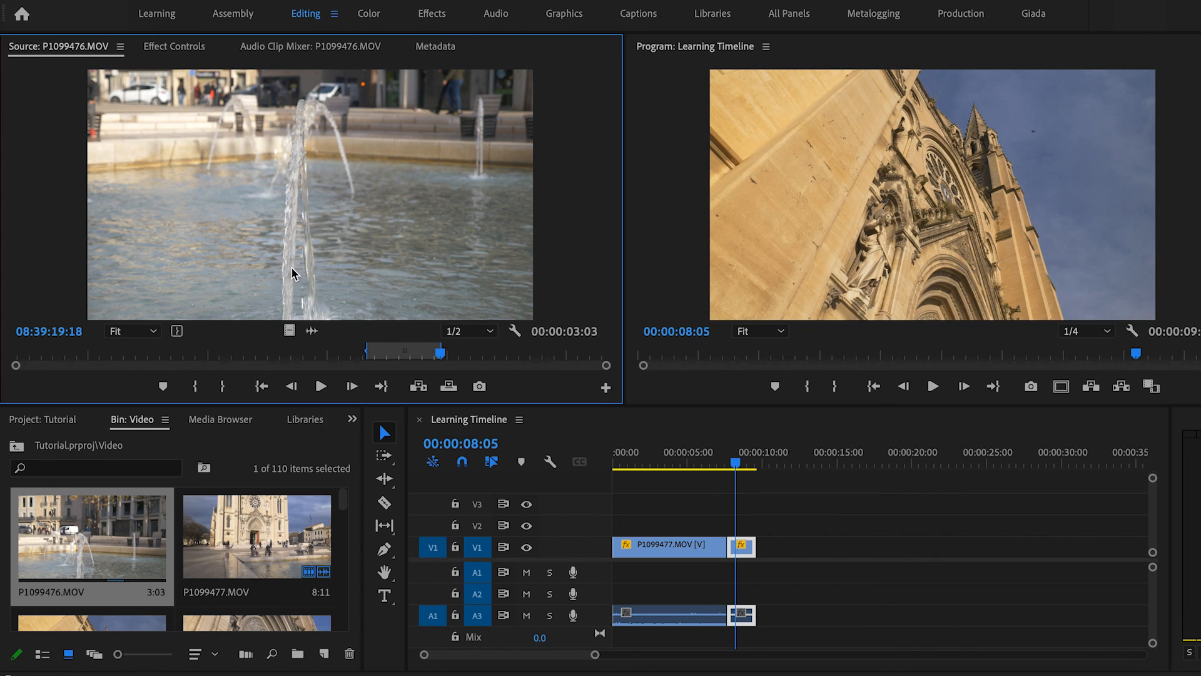
# Overwrite the marked P1099476 section onto the sequence end at 00:00:09:16.
pyautogui.click(737, 467)
pyautogui.press('Up')
pyautogui.press('Down')
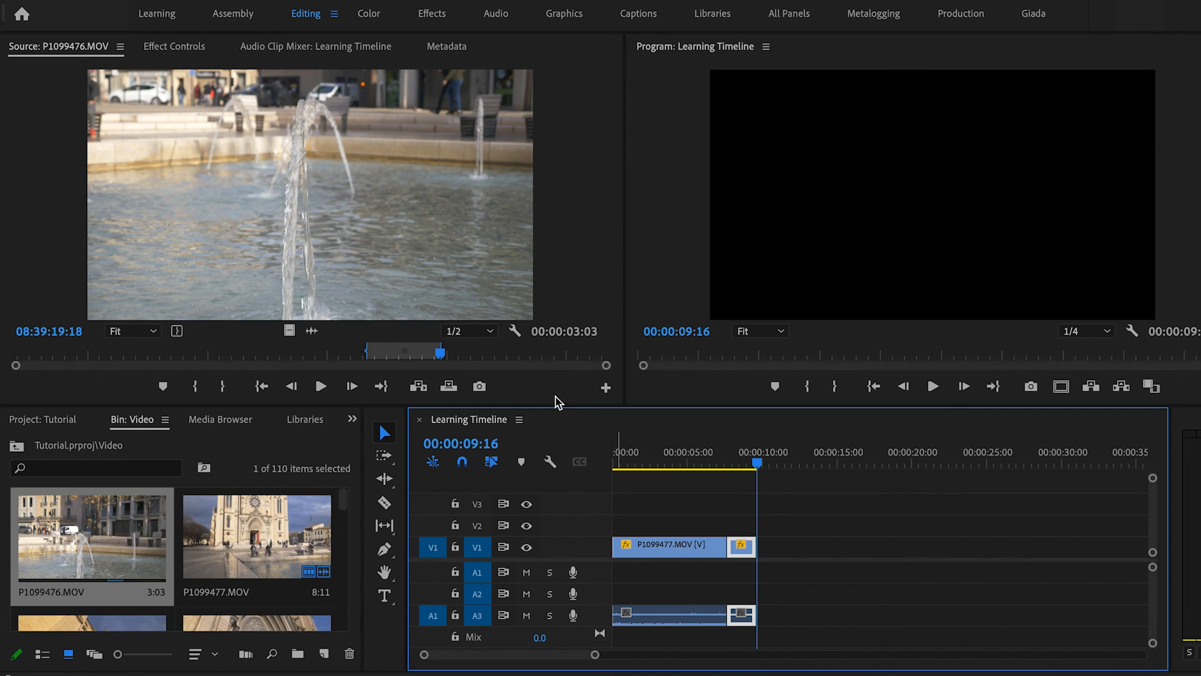
pyautogui.click(418, 388)
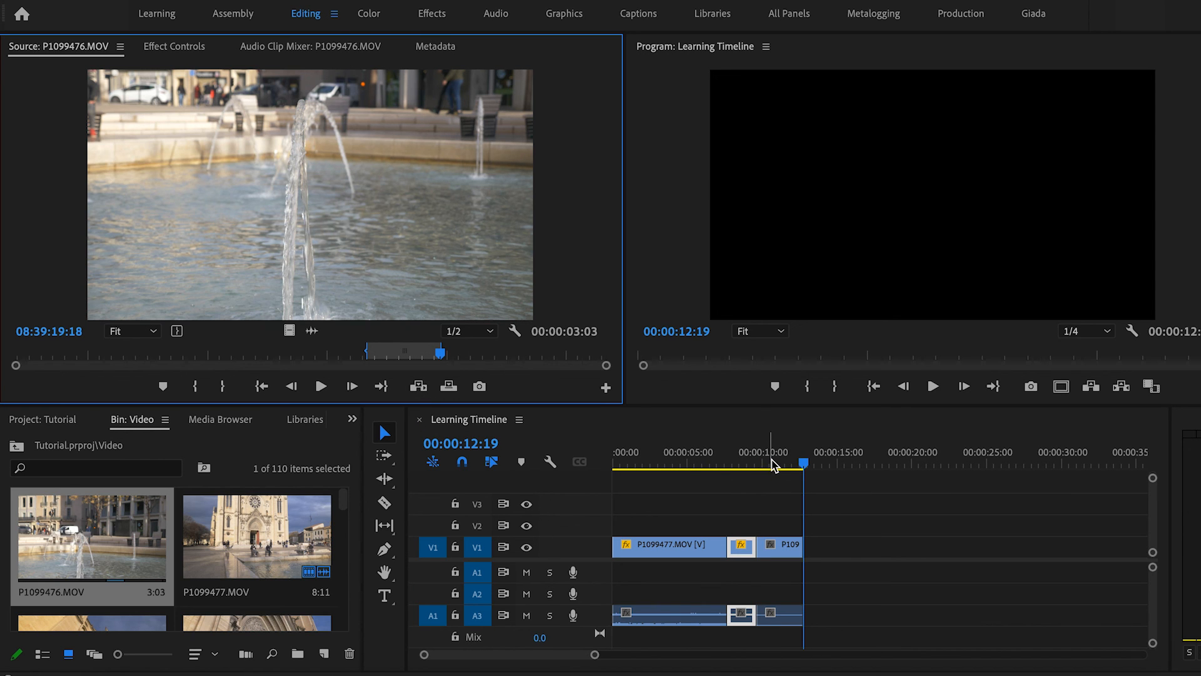
# Play back the sequence from the start.
pyautogui.click(674, 464)
pyautogui.moveTo(639, 470); pyautogui.dragTo(584, 468)
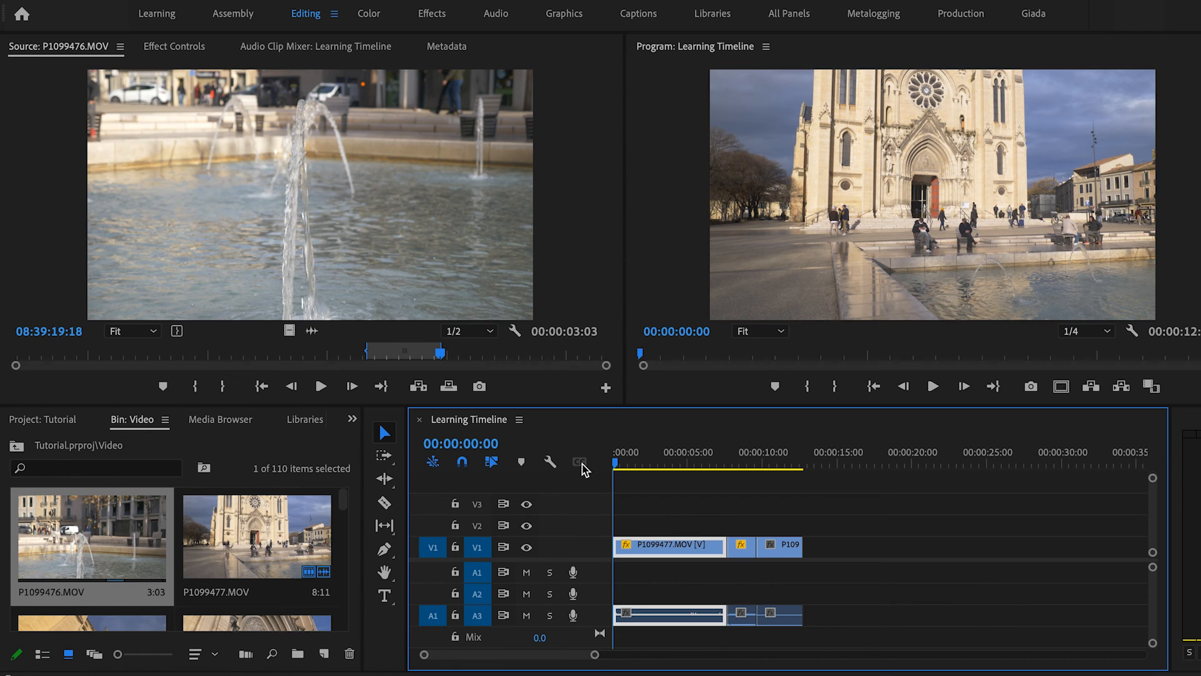
pyautogui.press('space')
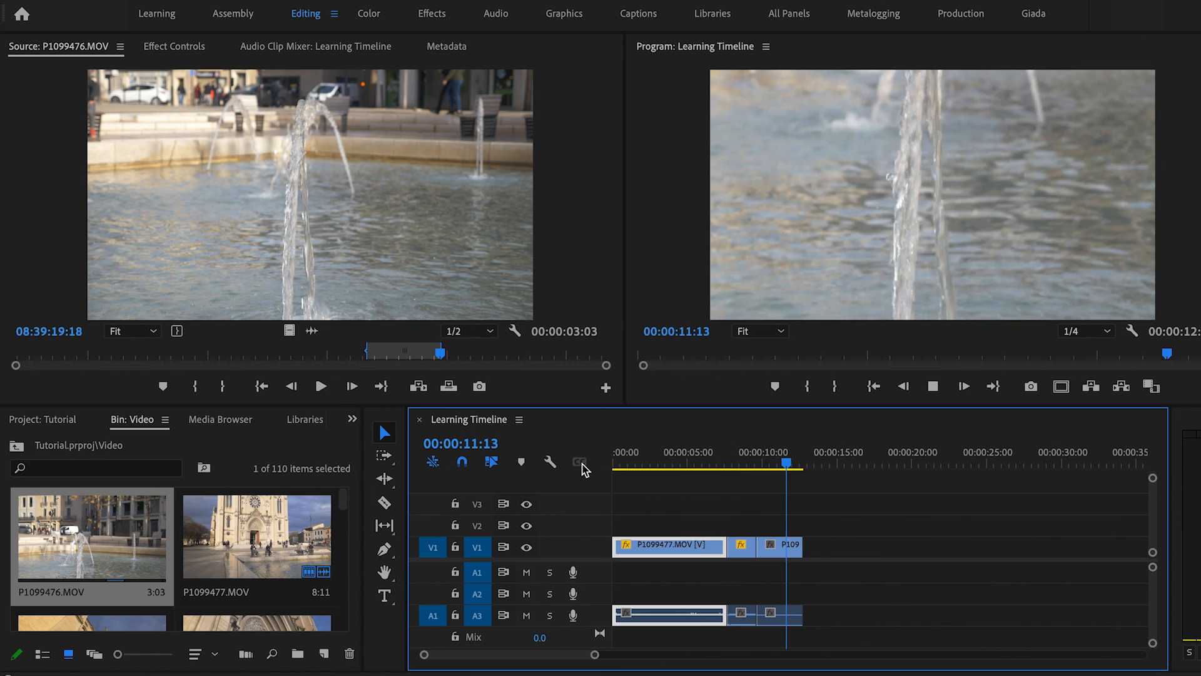
pyautogui.press('space')
# Set the P1099476 timeline clip's Scale to 50 in Effect Controls.
pyautogui.click(781, 542)
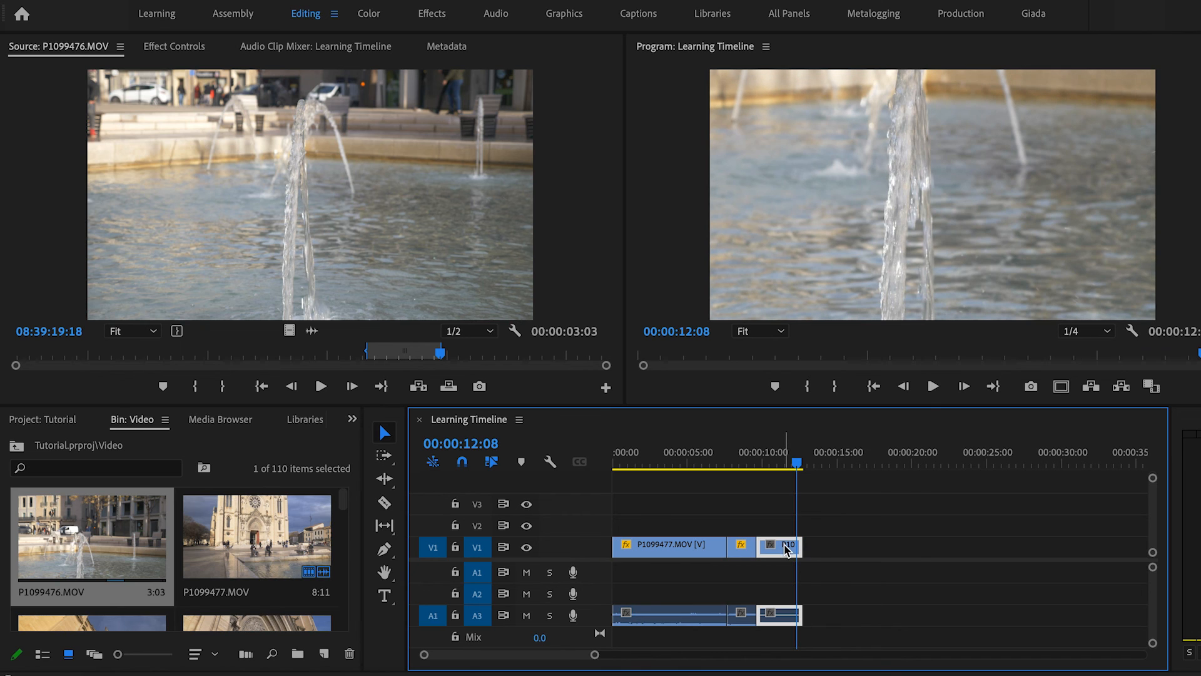
pyautogui.click(160, 49)
pyautogui.click(250, 151)
pyautogui.write('50')
pyautogui.press('Return')
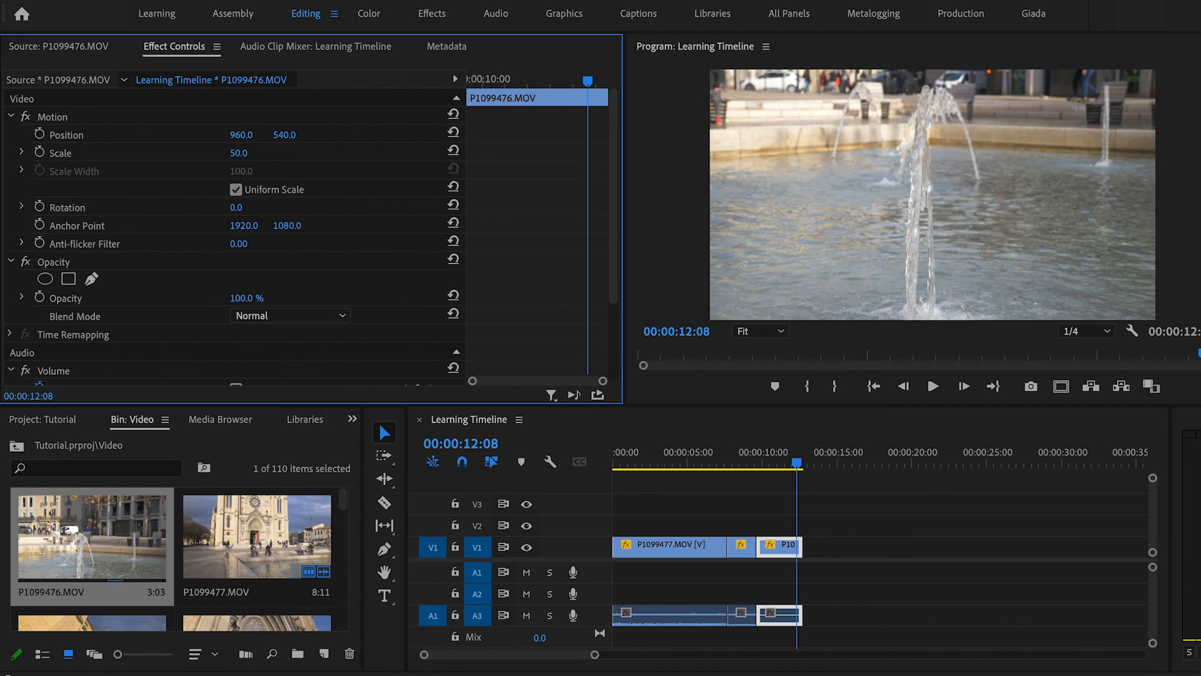